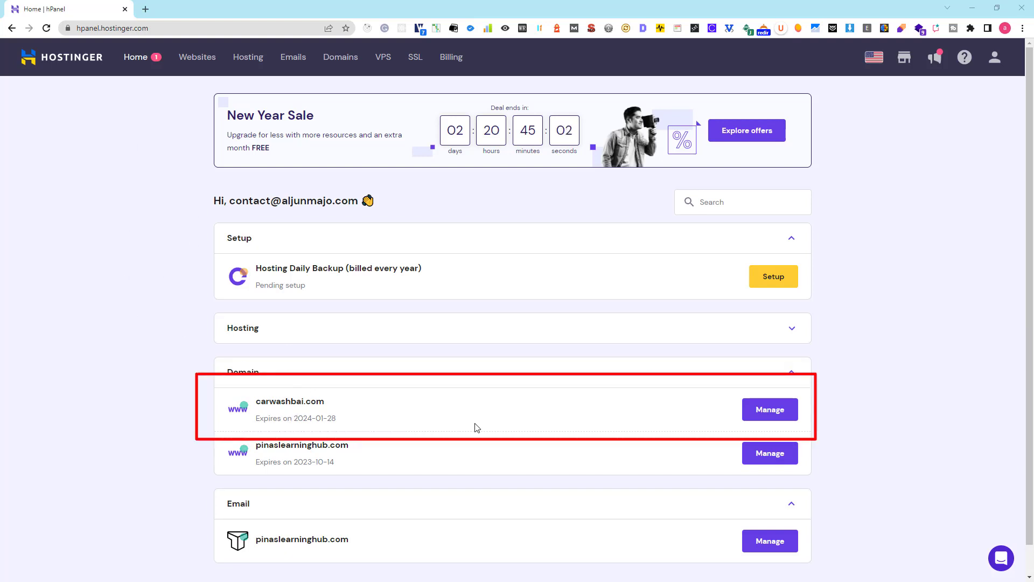
Open the DNS / Nameservers settings of carwashbai.com in Hostinger and choose to change its nameservers
click(774, 412)
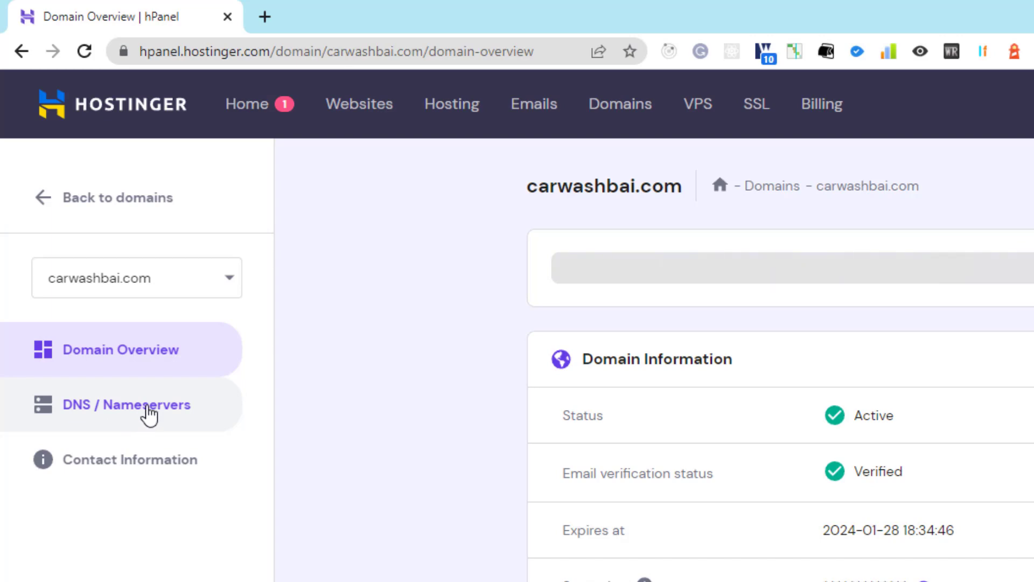
click(147, 410)
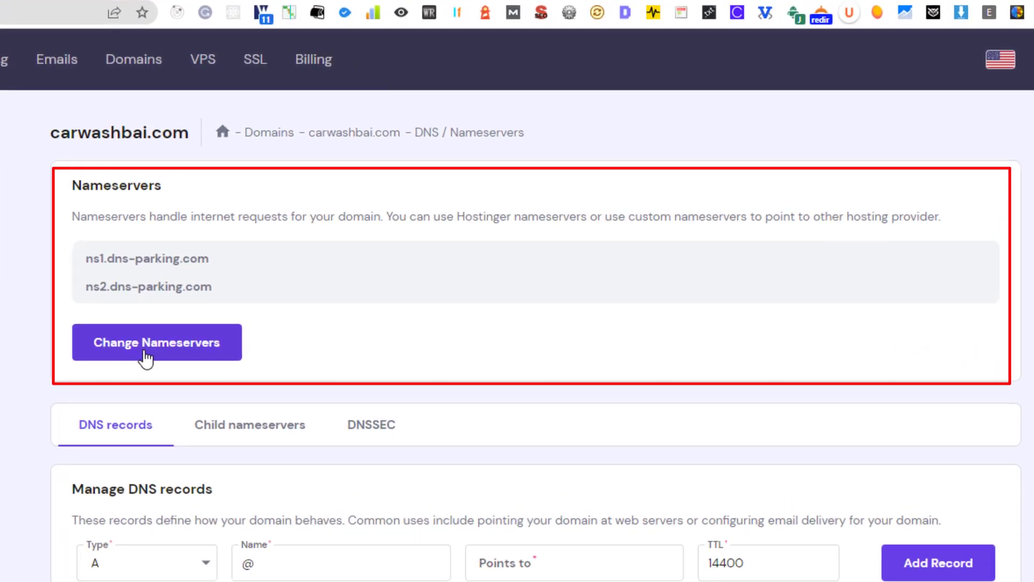
click(160, 349)
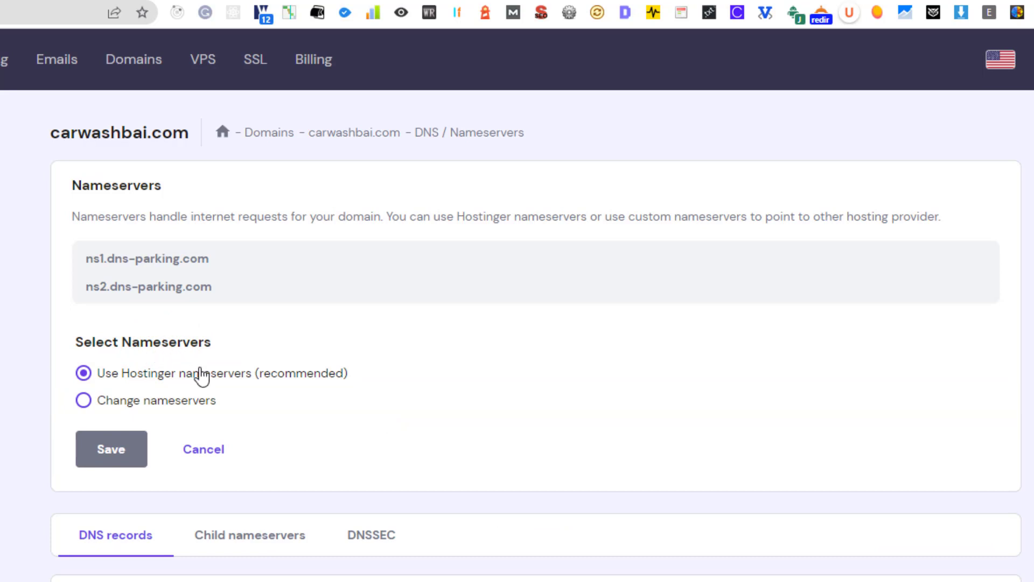
click(125, 411)
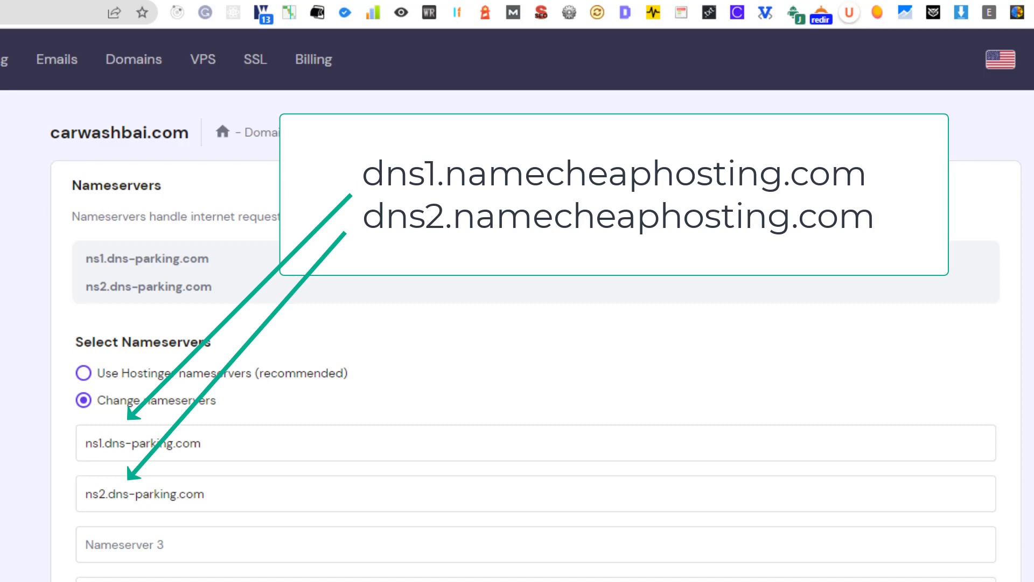
Set the nameservers to dns1.namecheaphosting.com and dns2.namecheaphosting.com, save them, and return to the hPanel home page
drag(212, 445, 78, 445)
text(dns1.namecheaphosting.com)
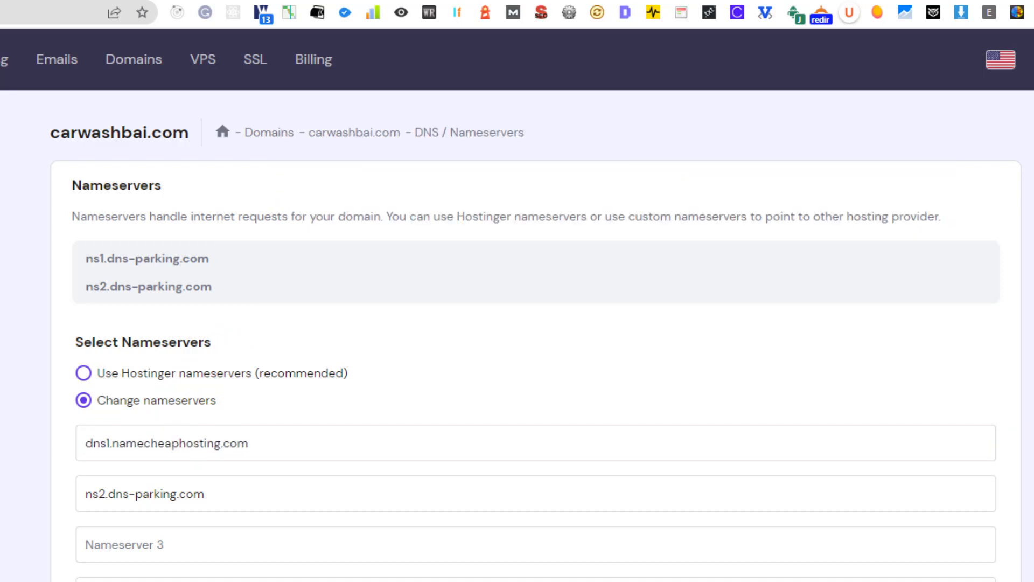
drag(221, 493, 50, 500)
text(dns2.namecheaphosting.com)
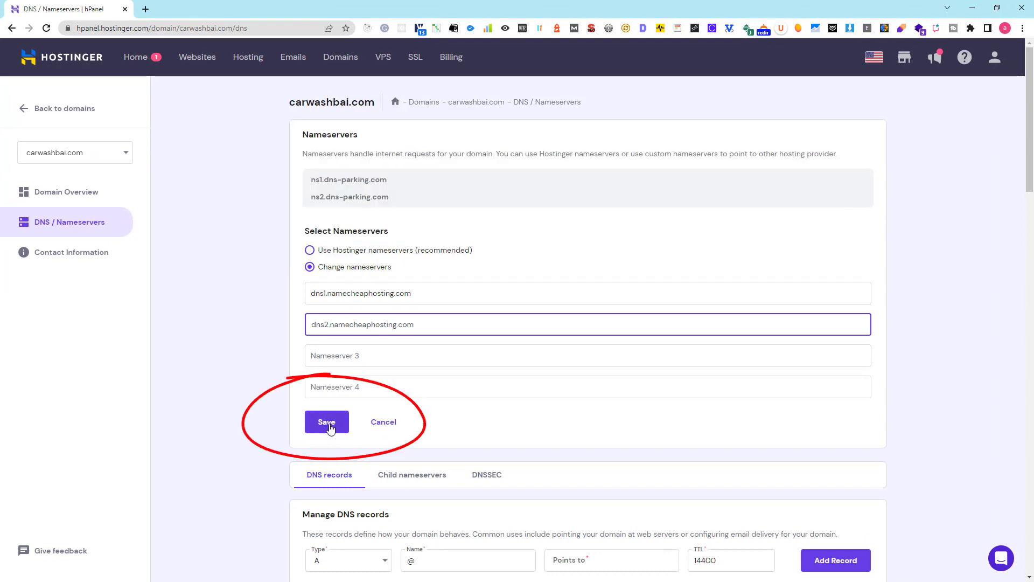
click(329, 426)
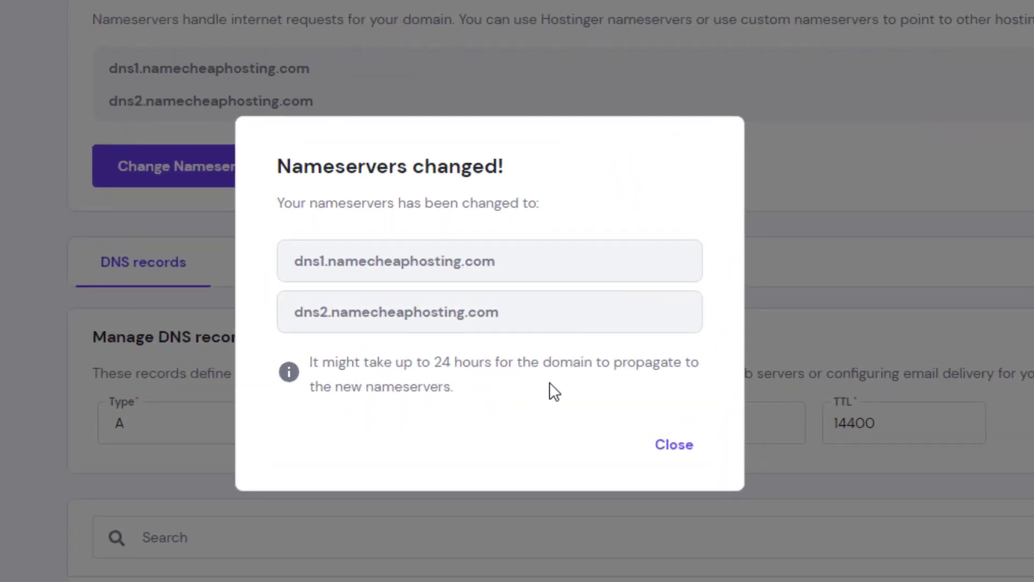
click(674, 447)
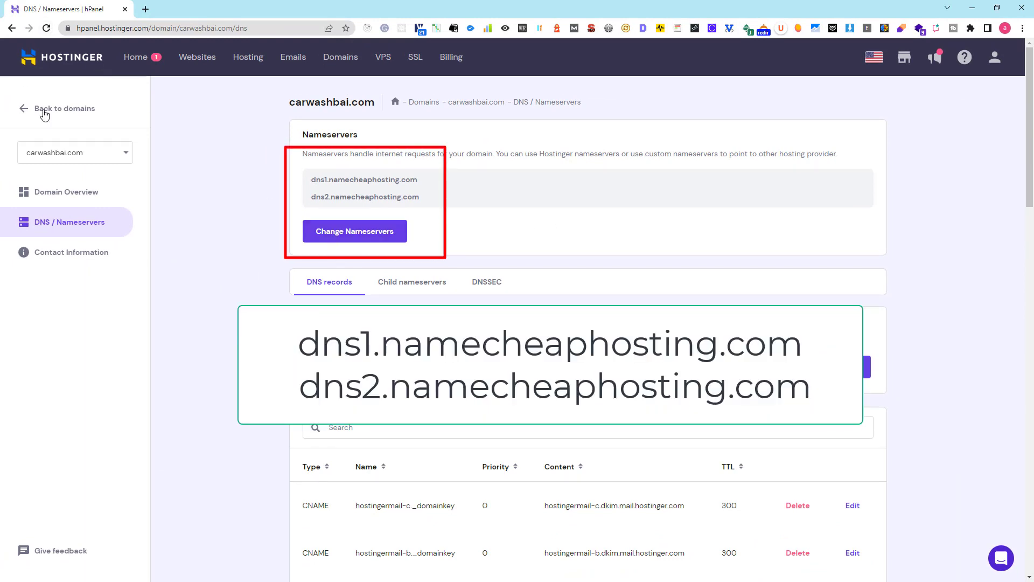
click(135, 60)
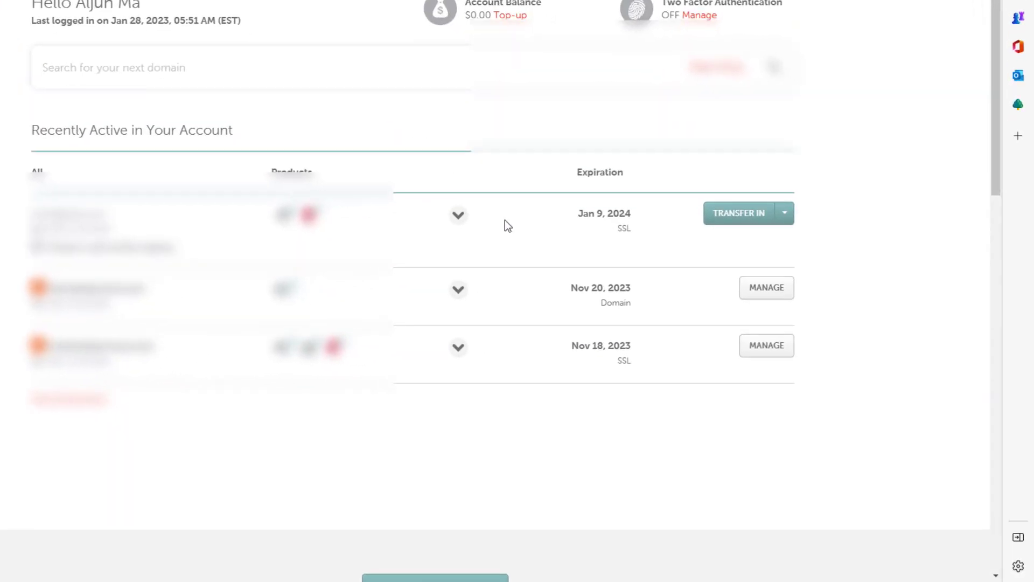
In Namecheap, open the products of onlinehubservices.com and go to cPanel for its Stellar Business hosting
click(765, 349)
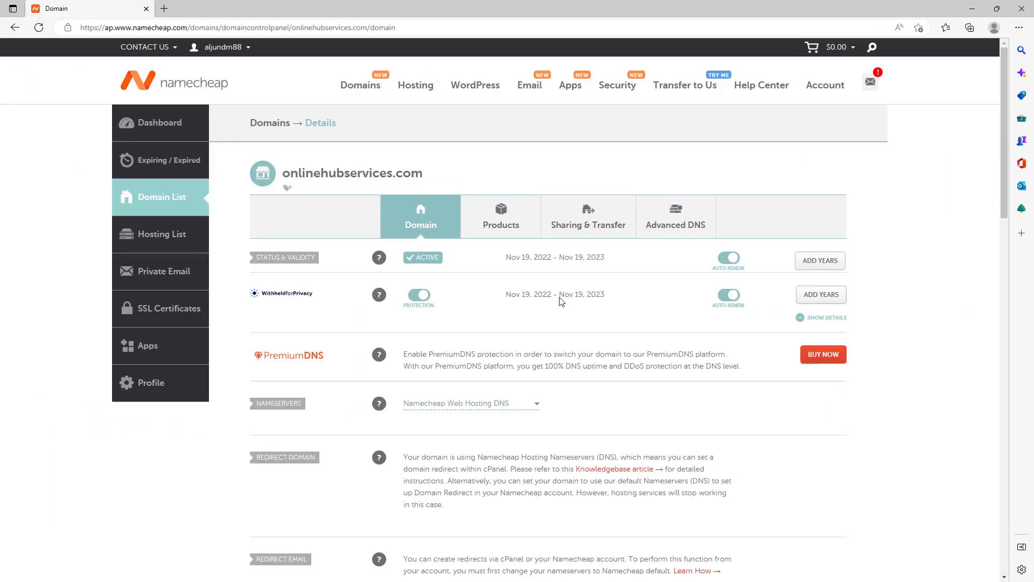
click(490, 231)
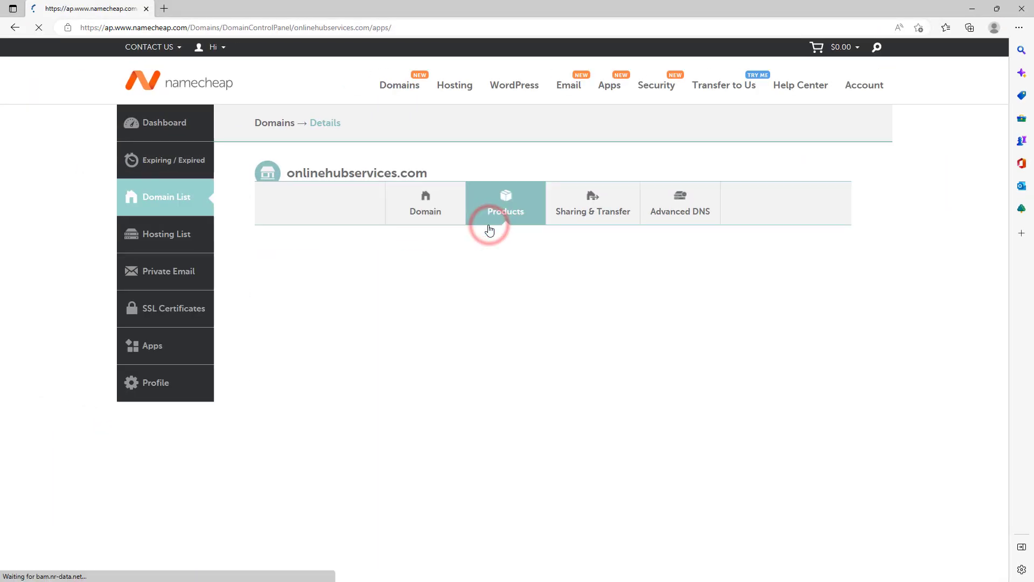
click(839, 340)
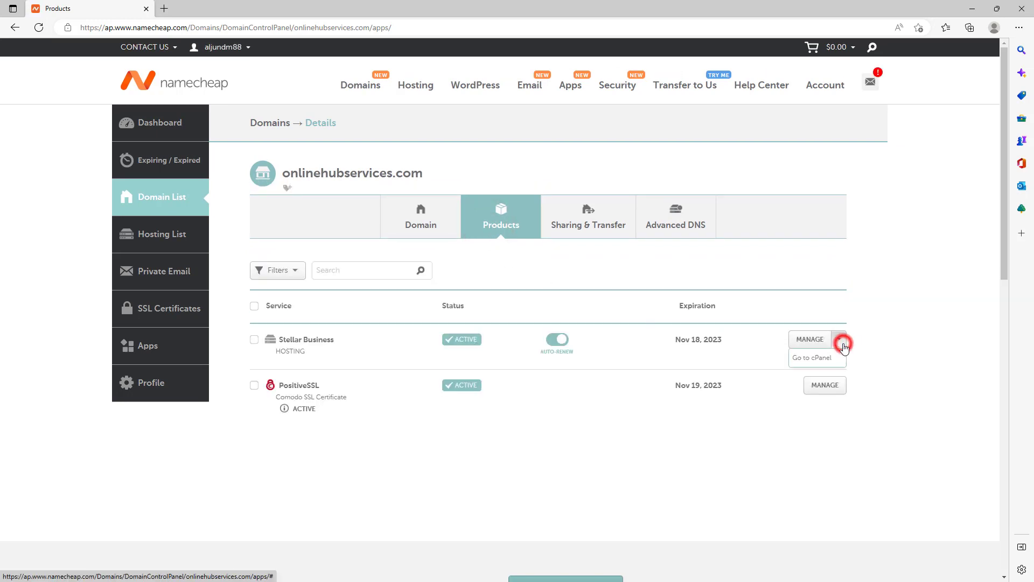
click(823, 362)
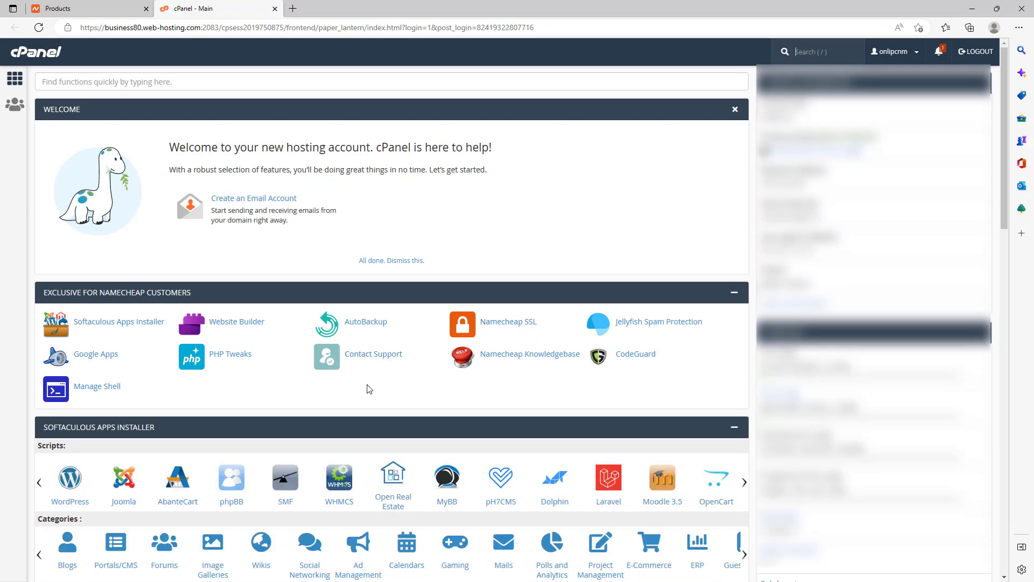
Open Addon Domains from the Domains section of cPanel
scroll(369, 389, down, 8)
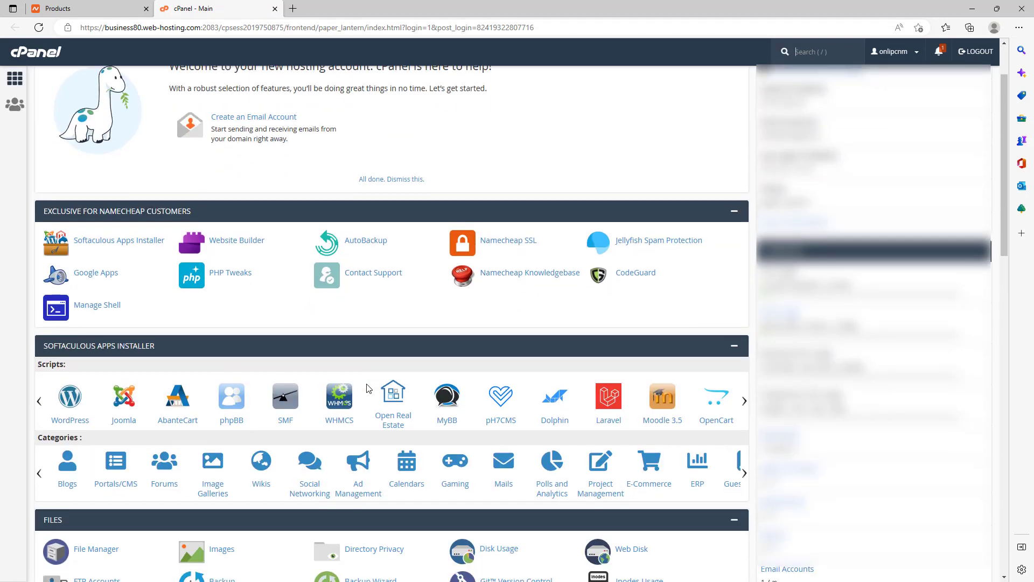
scroll(369, 388, down, 6)
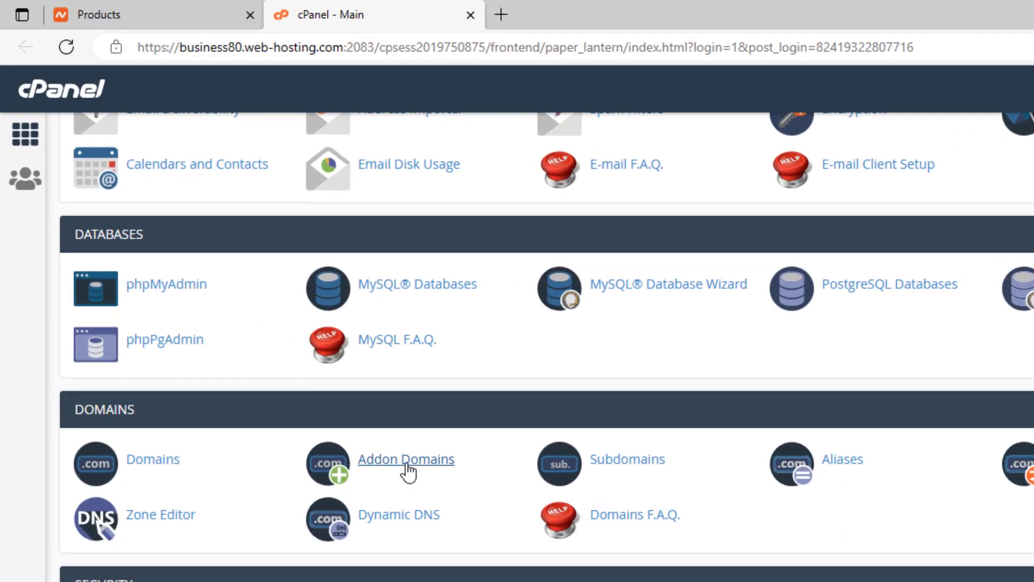
click(411, 473)
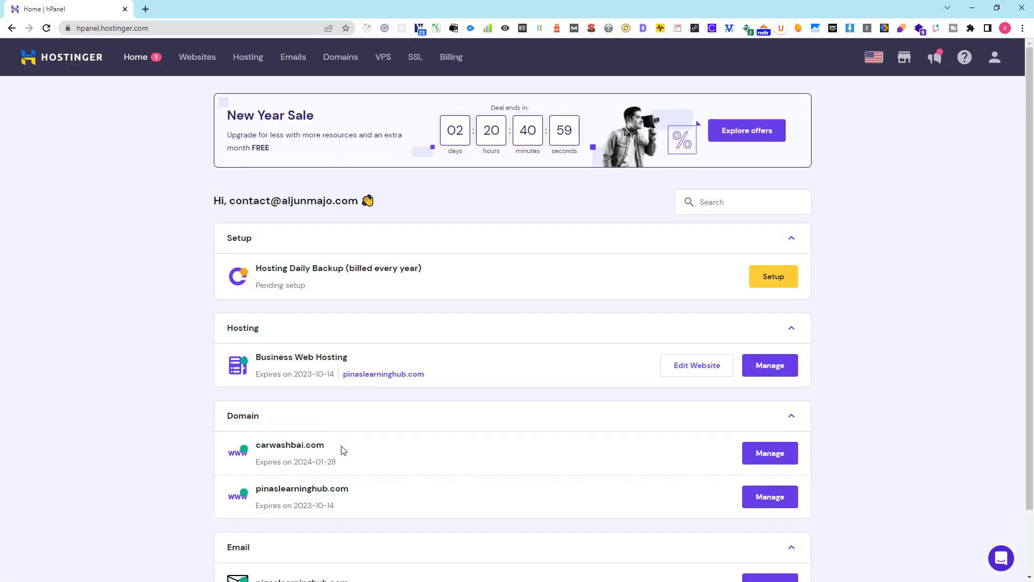
Copy the domain name carwashbai.com from the Hostinger home page and return to the cPanel window
drag(343, 450, 256, 446)
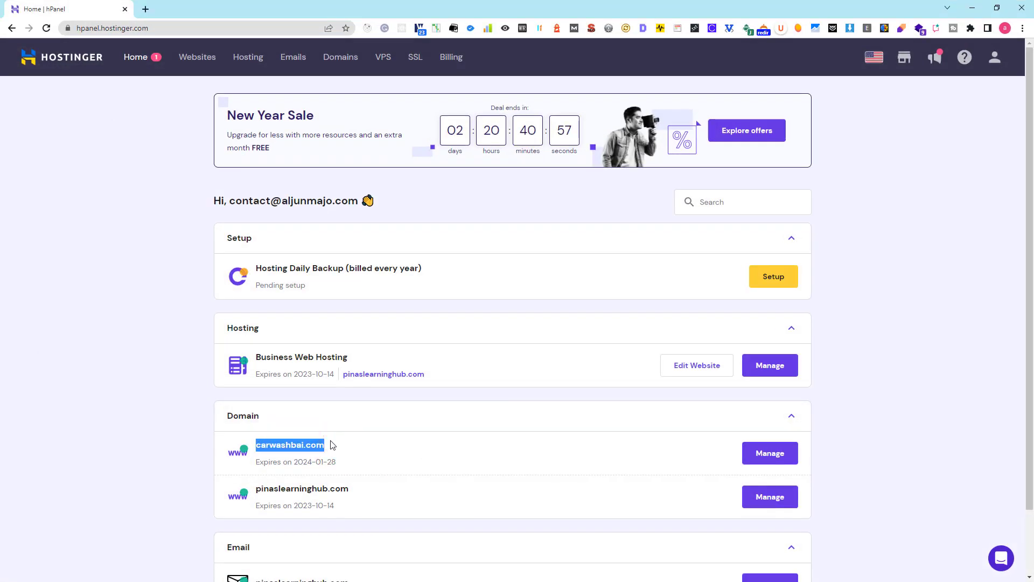
right_click(297, 446)
click(328, 310)
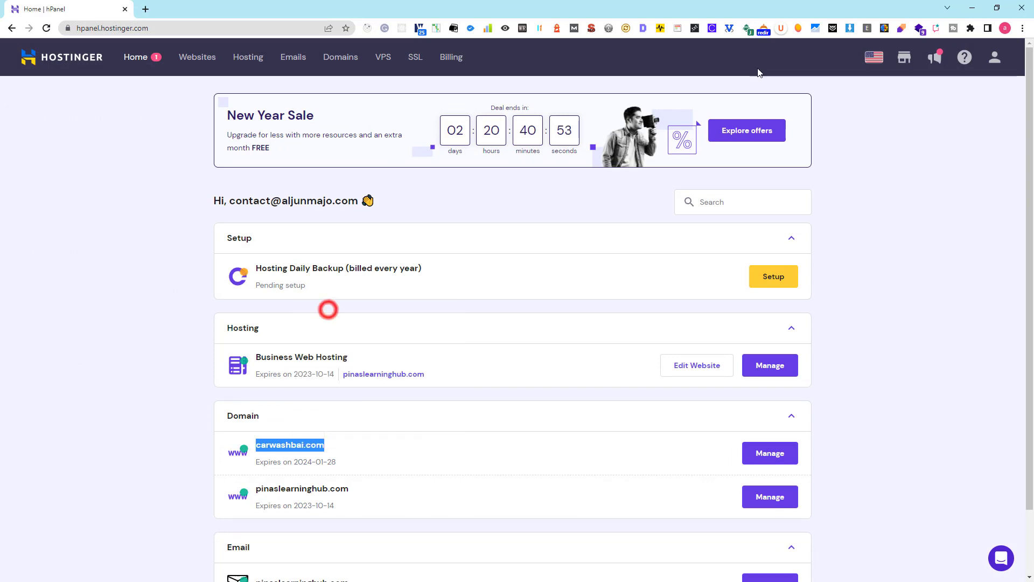
click(972, 8)
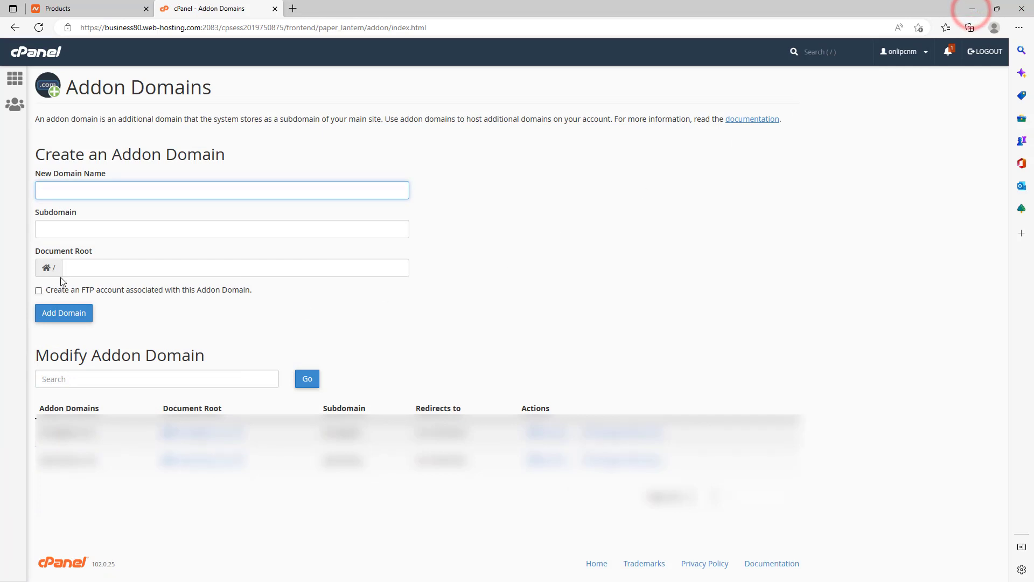
Create the addon domain carwashbai.com, with the subdomain carwashbai and the document root carwashbai.com
click(71, 186)
key(ctrl+v)
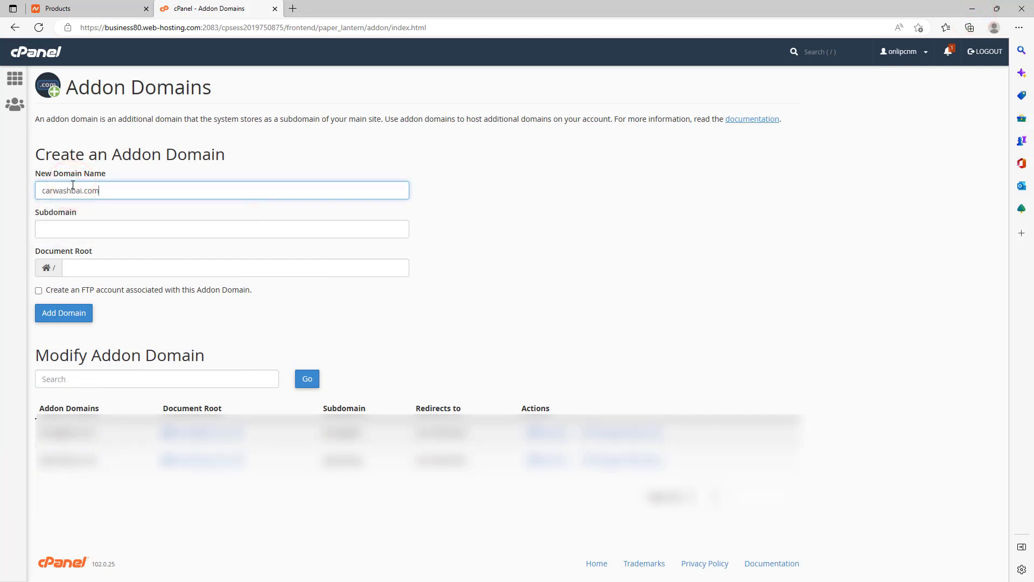
click(22, 207)
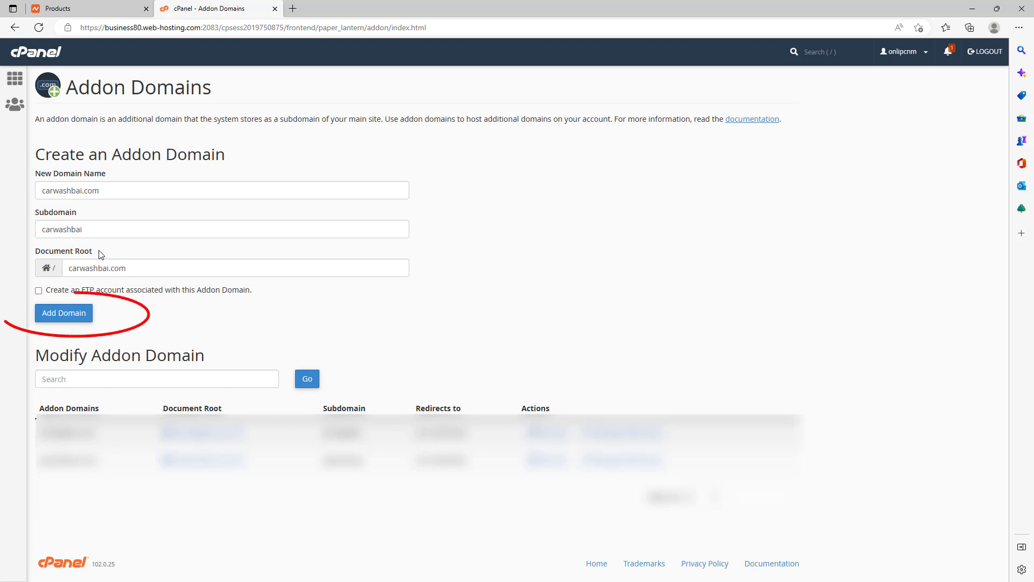
click(64, 316)
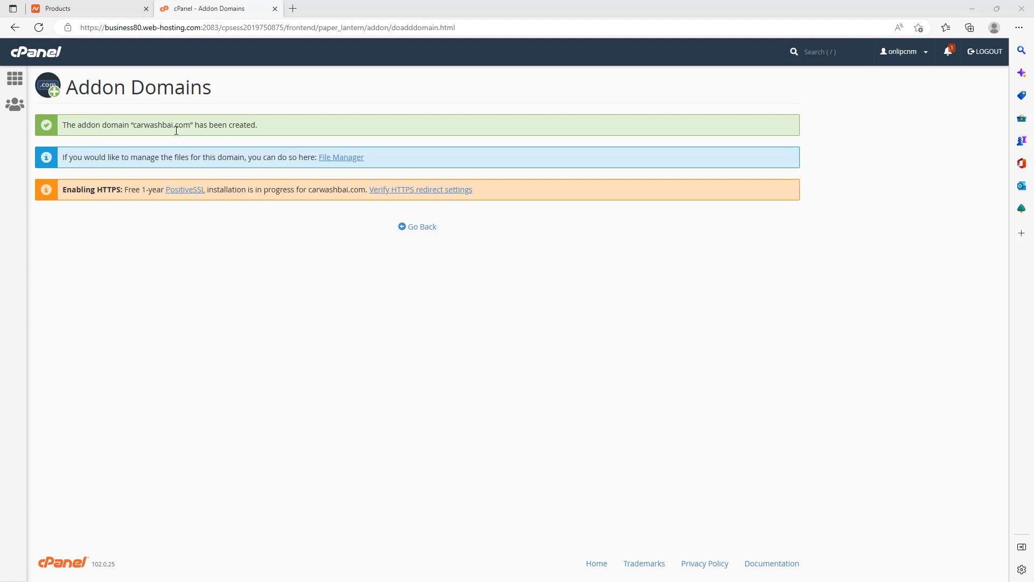
Return to the Namecheap products page and open cPanel for the Stellar Business hosting in a new browser tab
click(97, 14)
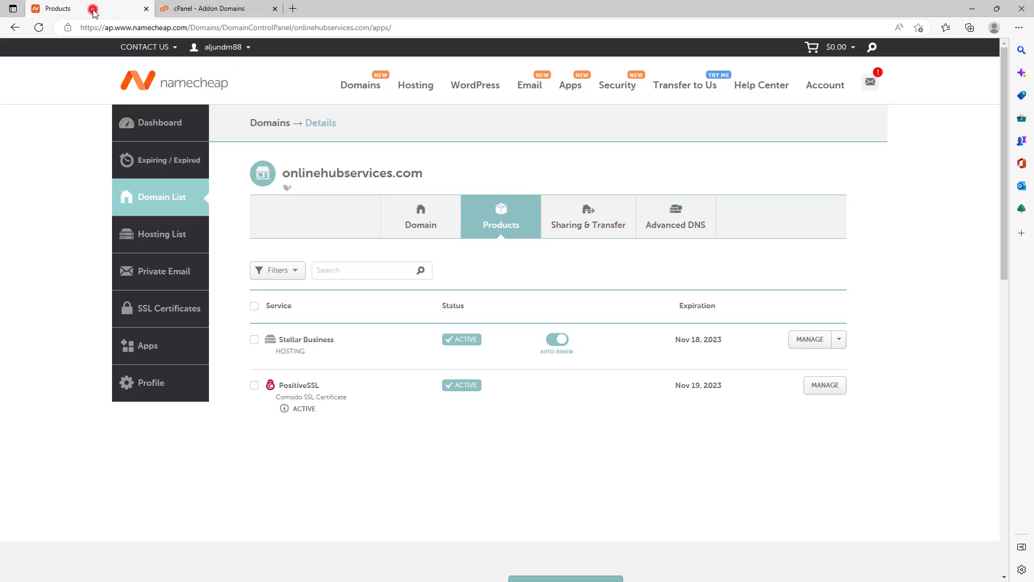
click(839, 340)
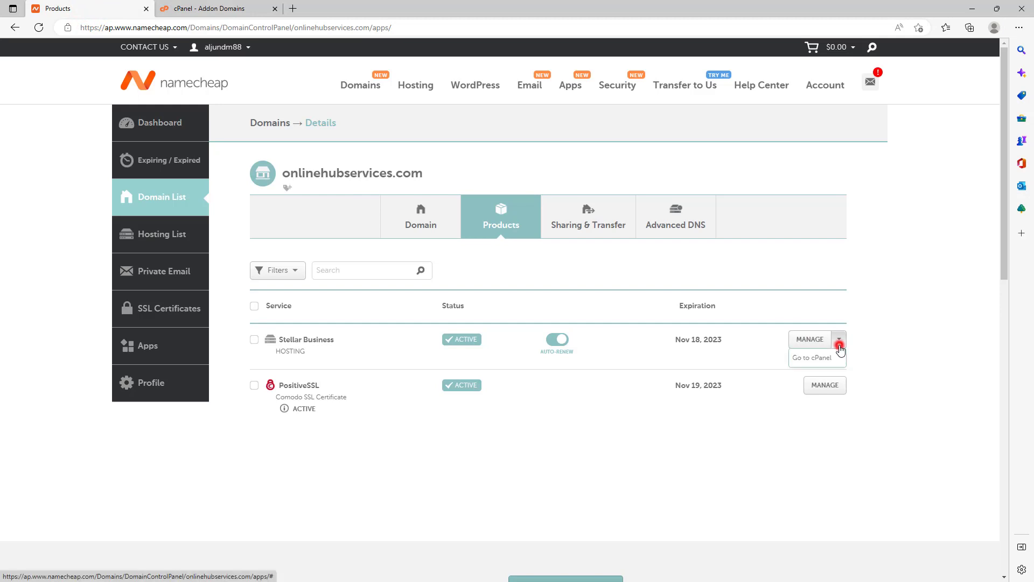
right_click(821, 362)
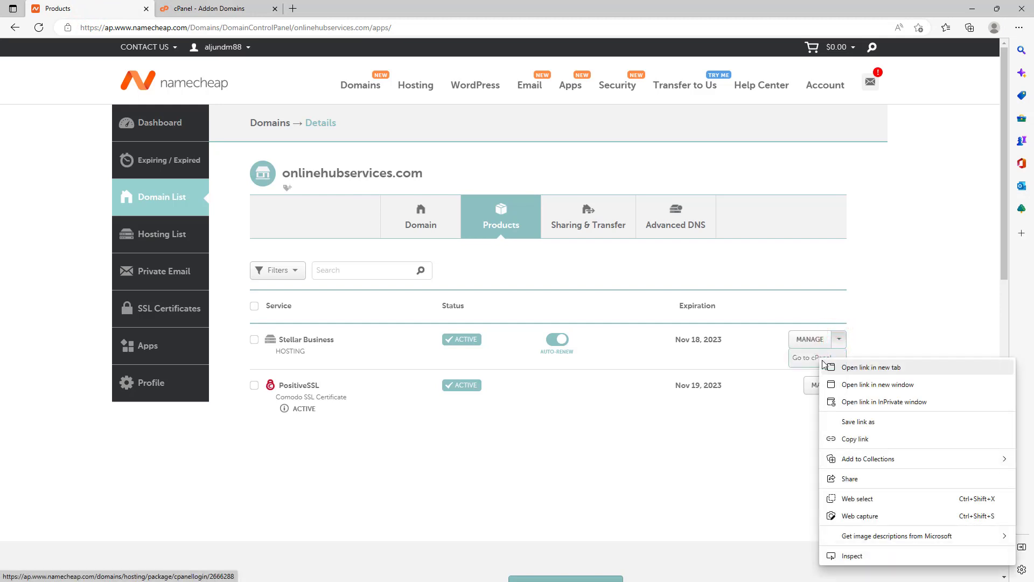
click(832, 365)
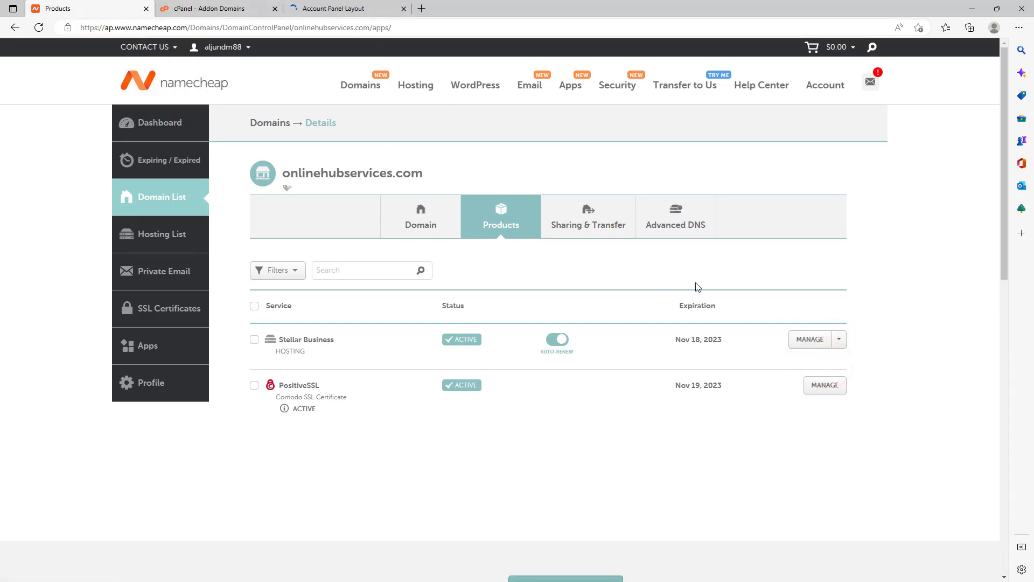
click(839, 340)
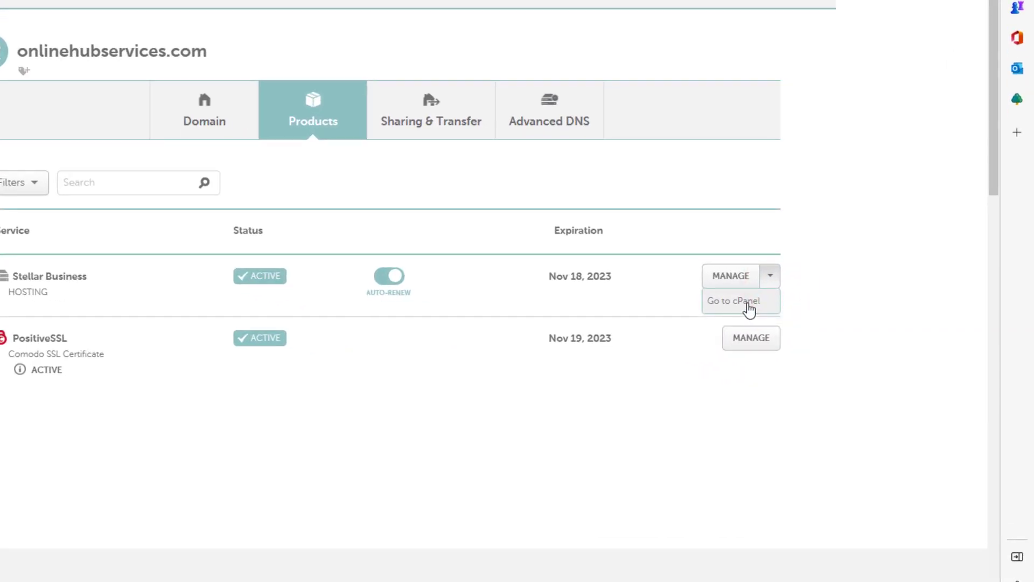
right_click(753, 314)
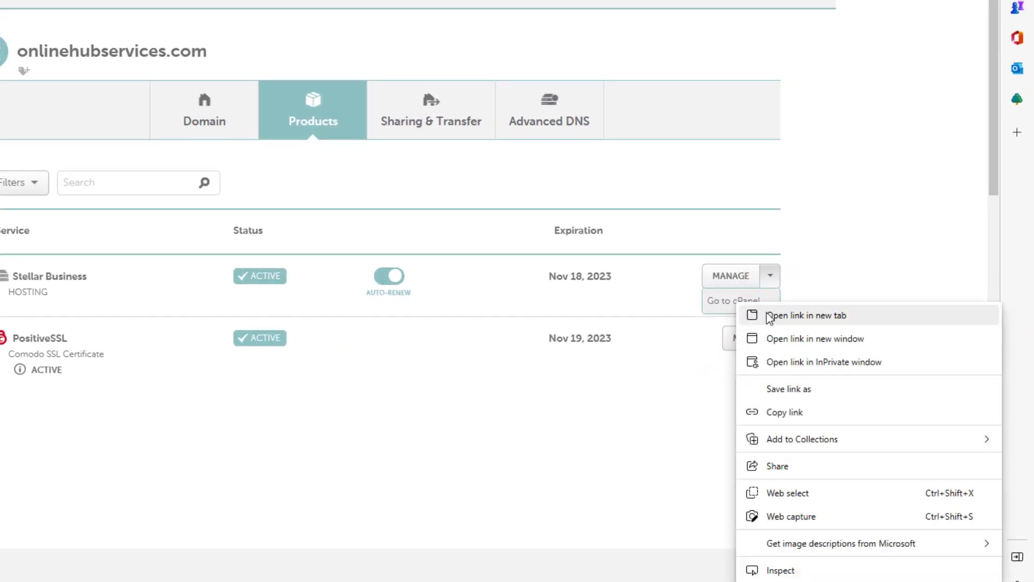
click(769, 314)
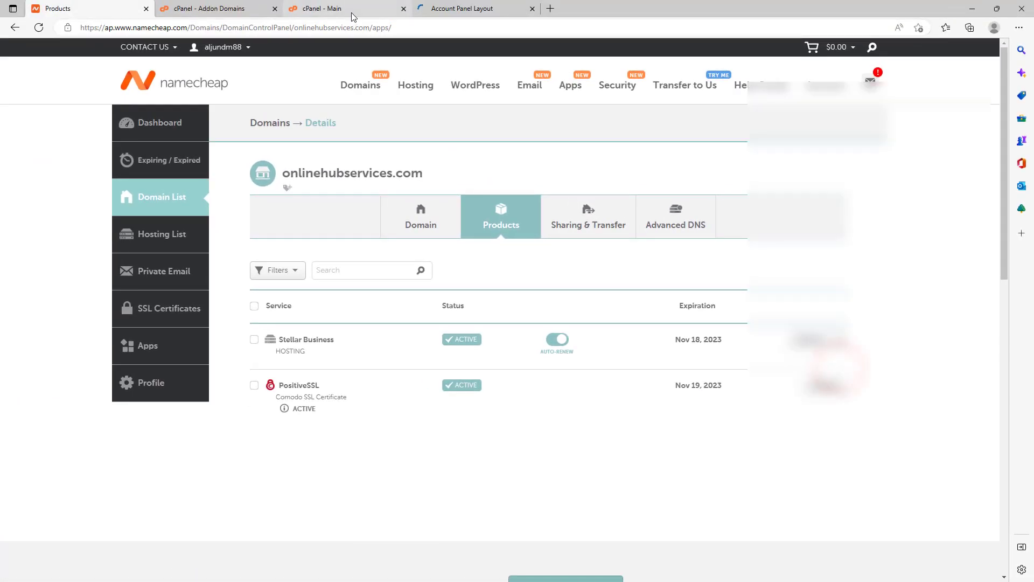
Switch to the loaded cPanel main page and close the duplicate tab that is still loading
click(350, 5)
click(428, 4)
click(390, 10)
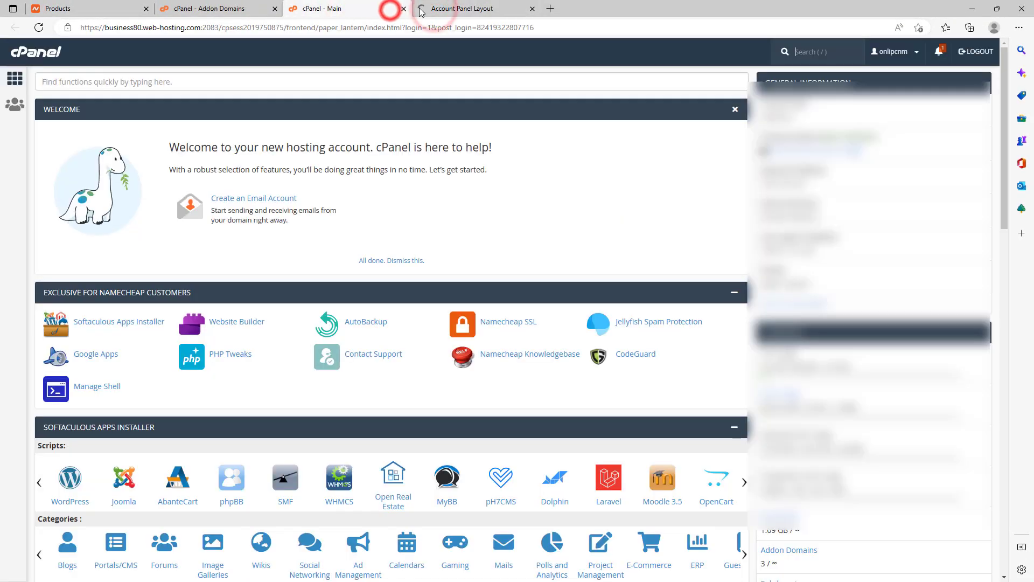
click(446, 10)
click(532, 9)
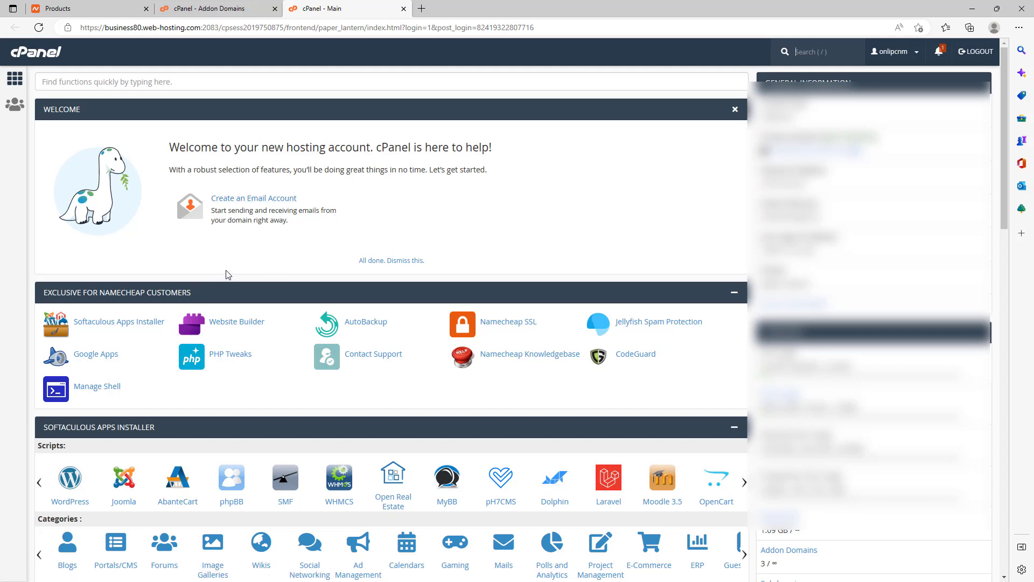
Open WordPress Manager by Softaculous from cPanel and start a new WordPress installation
scroll(228, 275, down, 20)
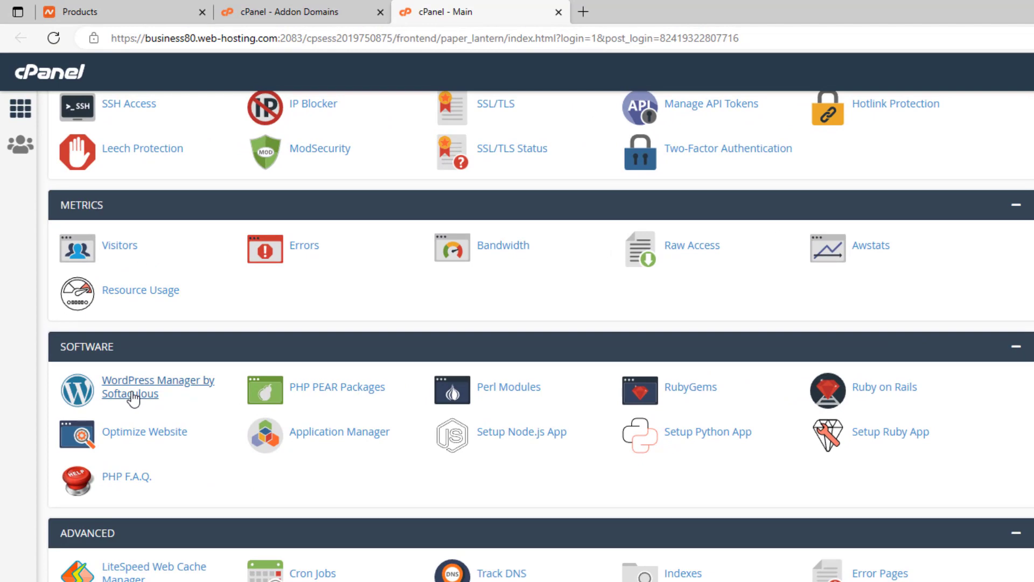
click(133, 398)
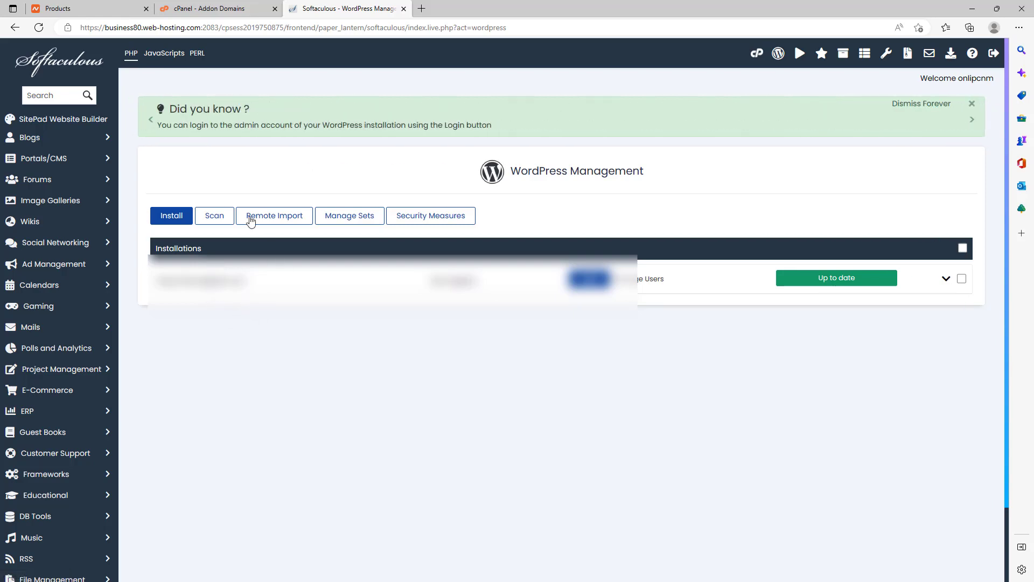
click(171, 217)
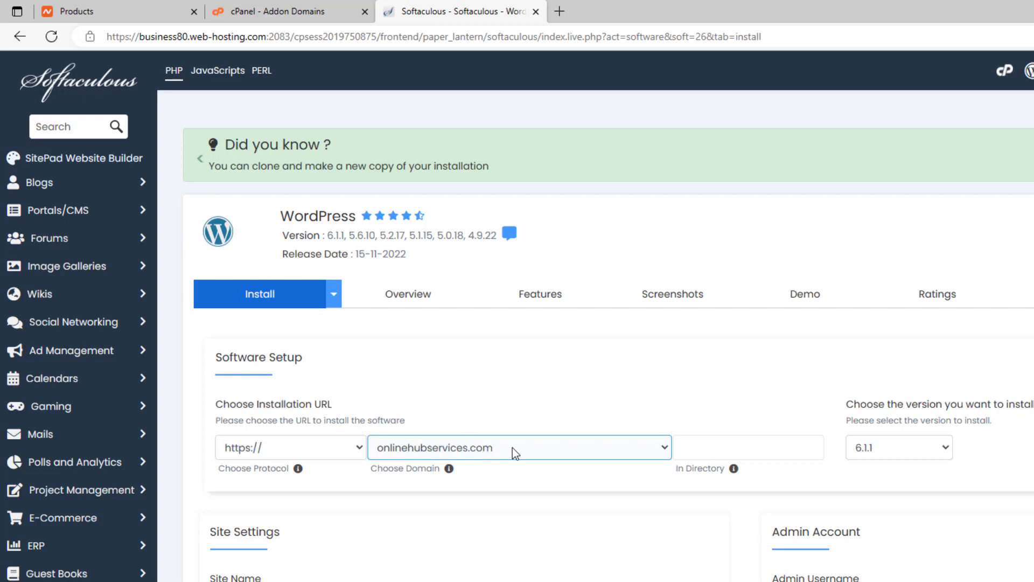
click(543, 452)
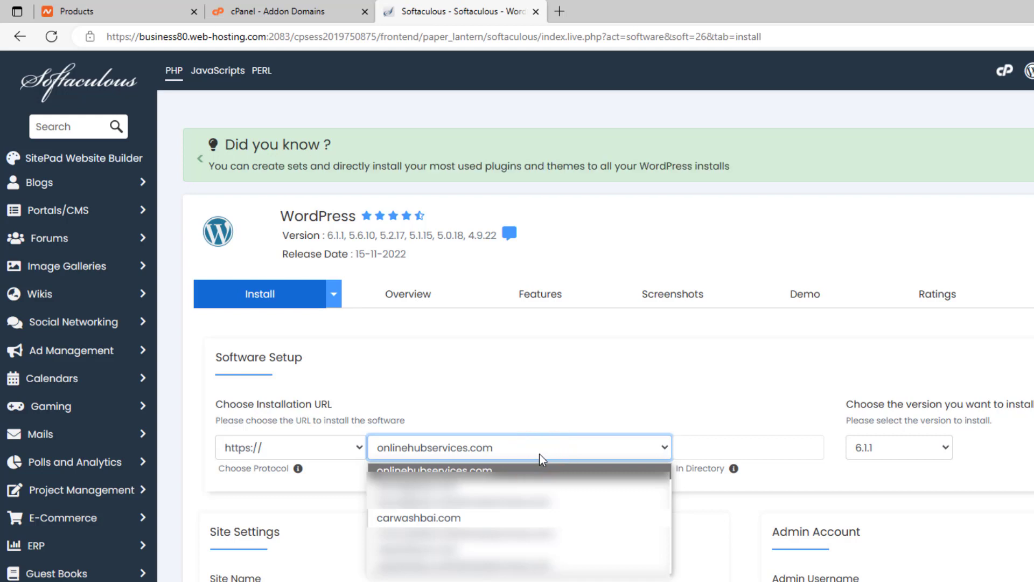
click(448, 520)
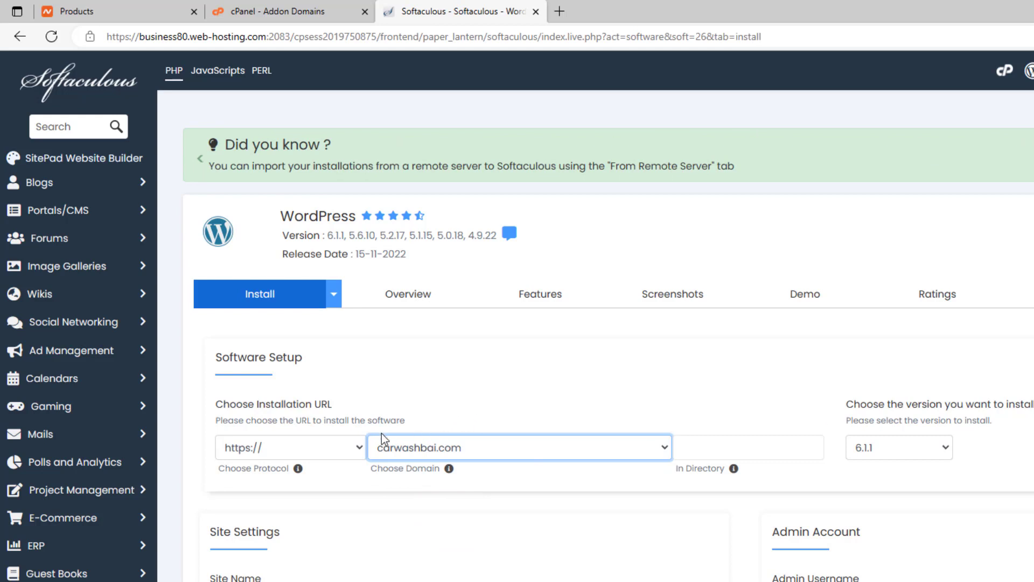
click(341, 447)
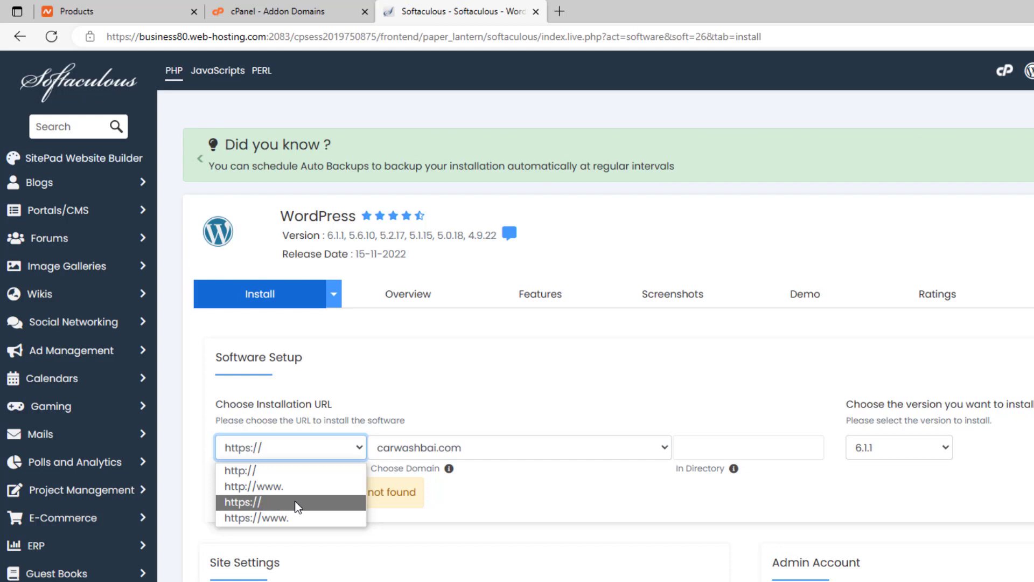
click(326, 441)
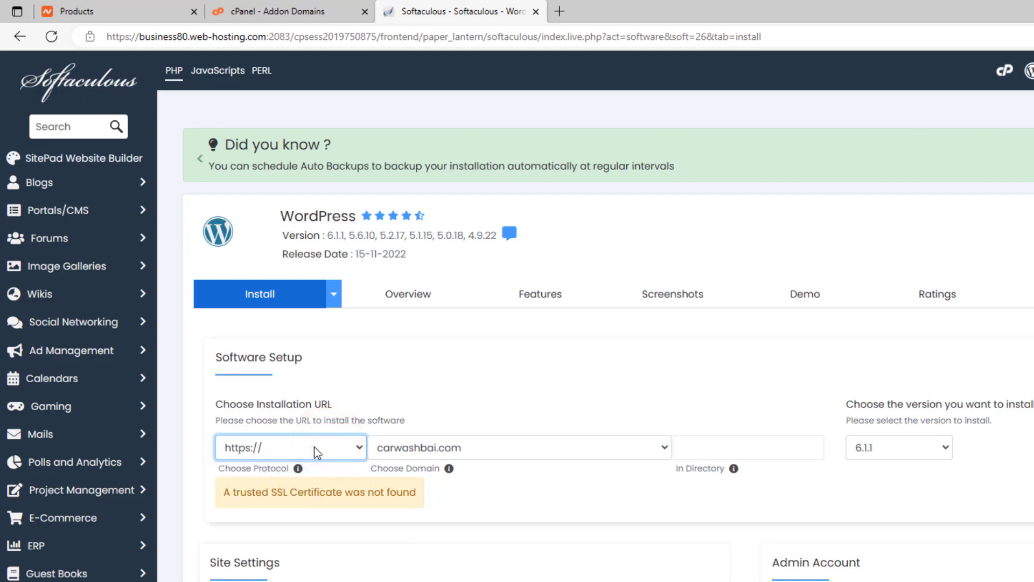
click(314, 448)
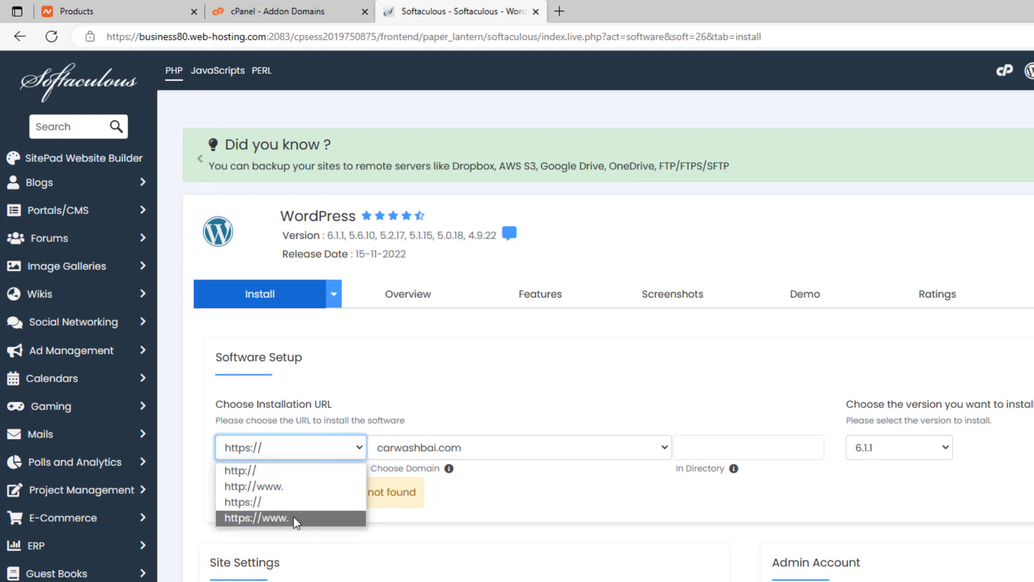
click(247, 515)
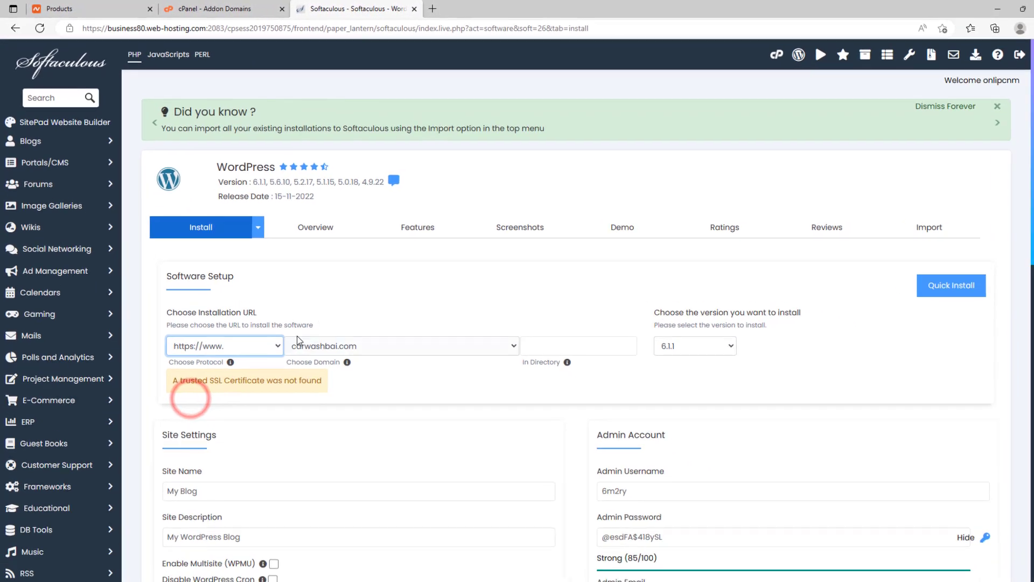
click(333, 300)
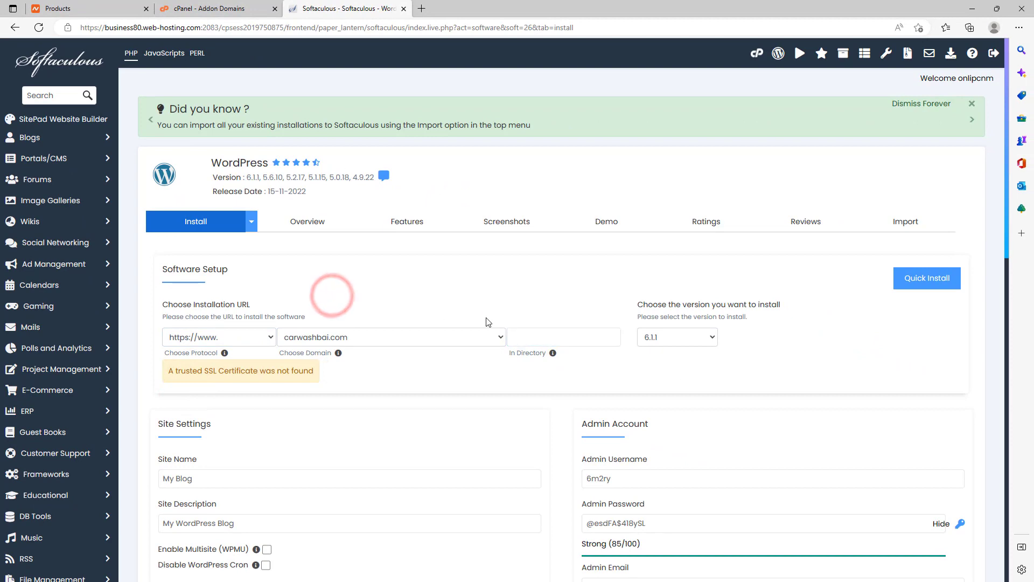
Review the admin username, password and email in the Admin Account section of the installation form
scroll(487, 323, down, 3)
click(619, 318)
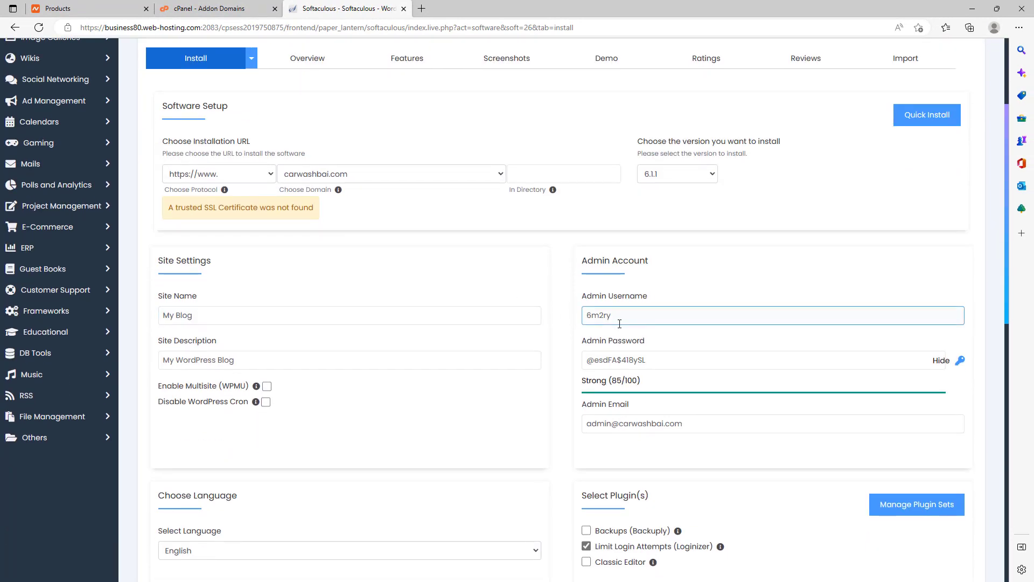
double_click(631, 319)
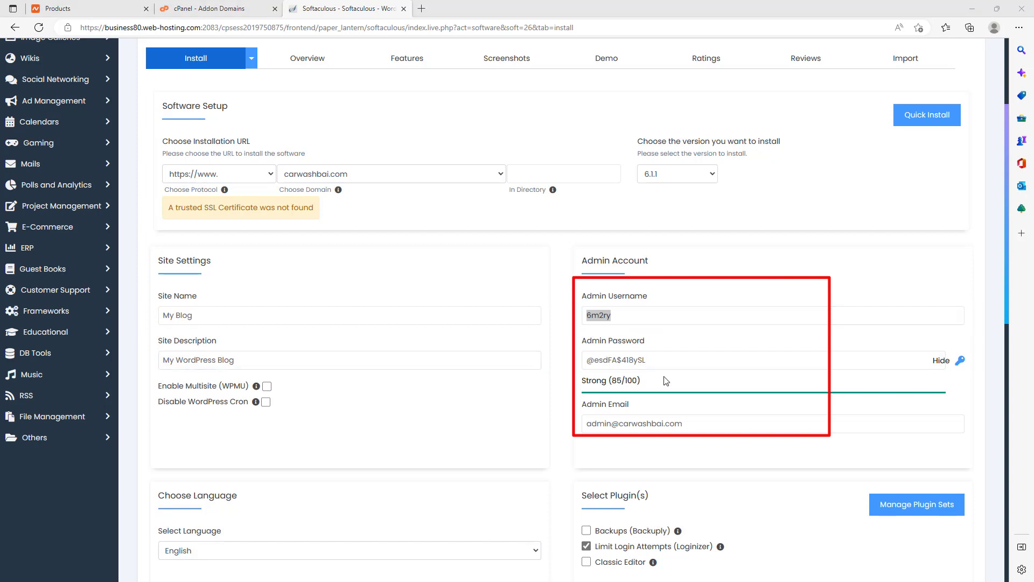
click(669, 362)
double_click(670, 362)
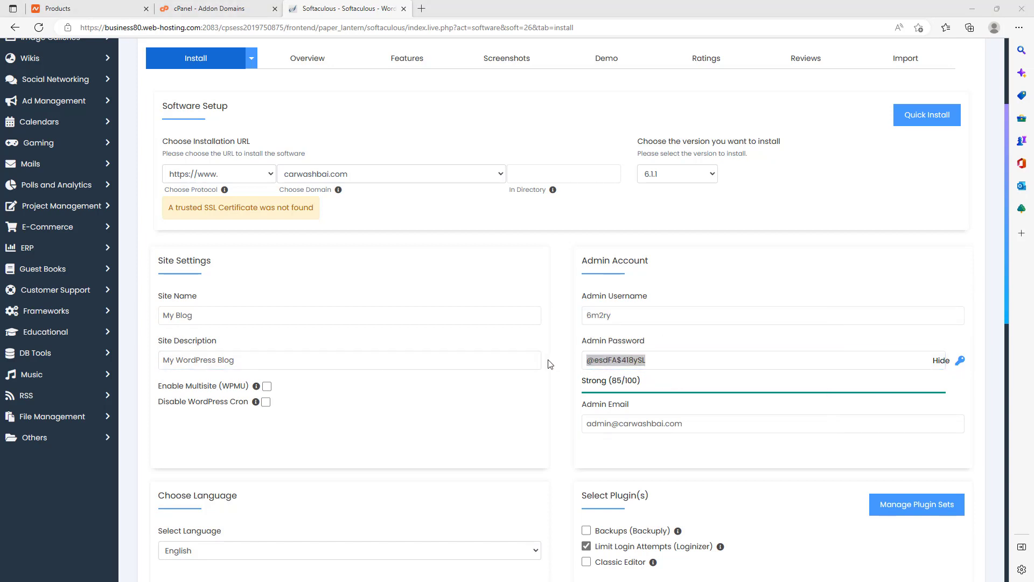
triple_click(708, 421)
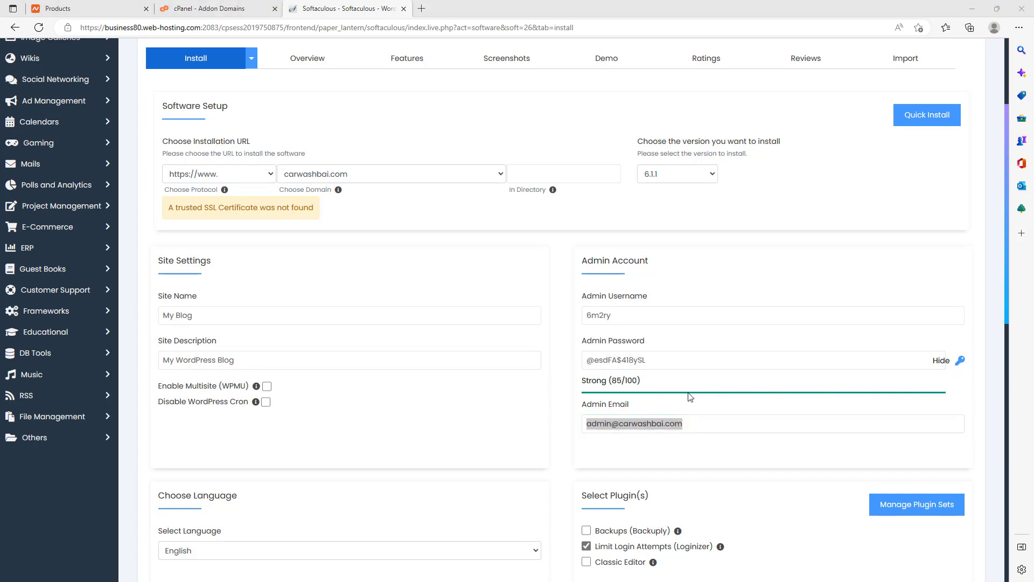
click(556, 353)
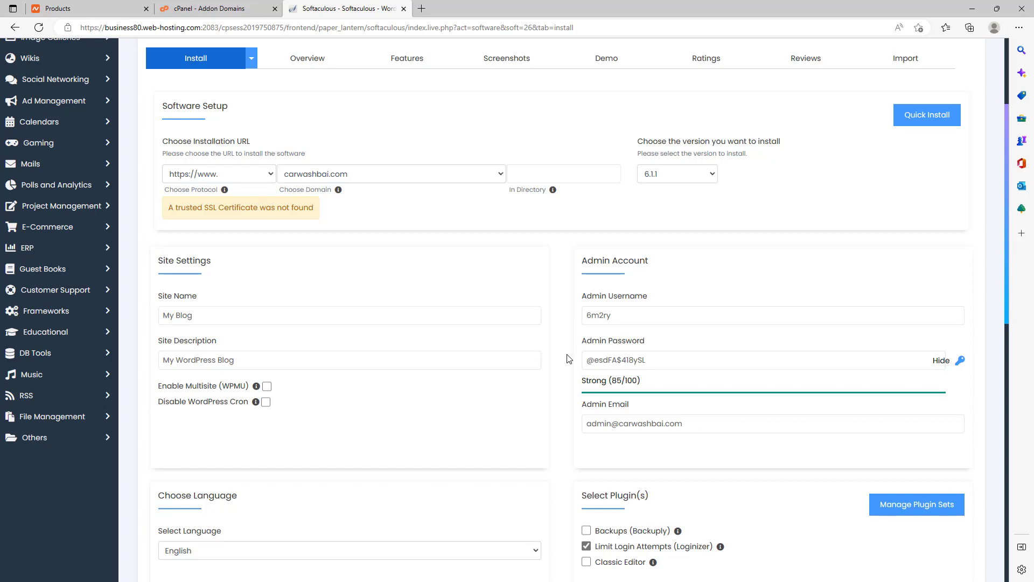
click(637, 316)
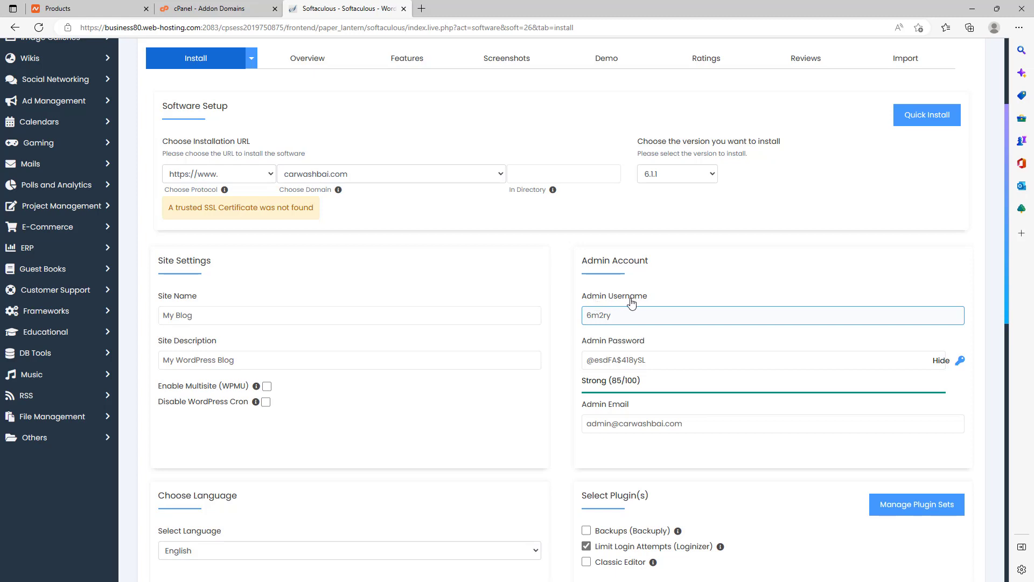
click(602, 343)
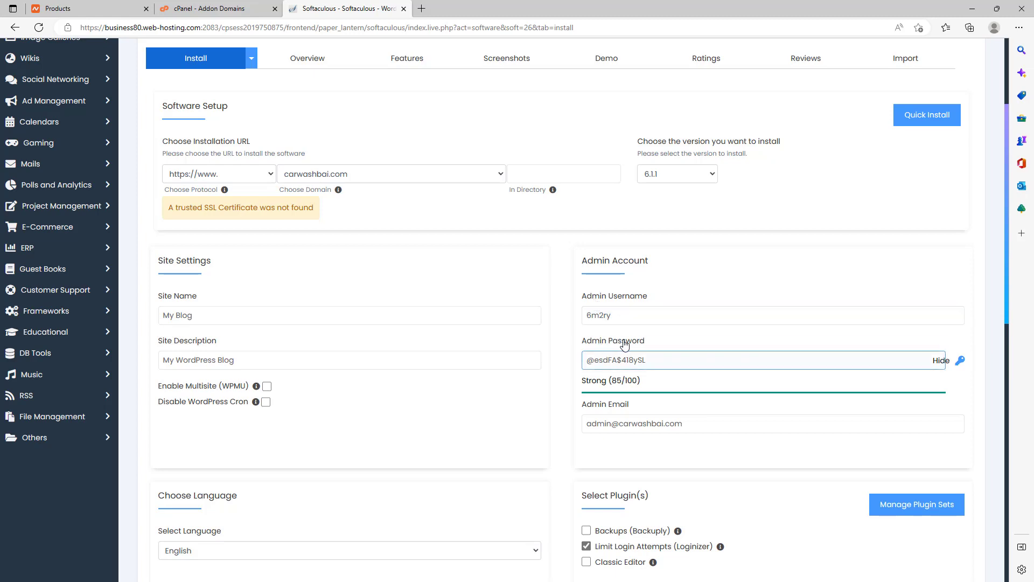
Deselect the Limit Login Attempts (Loginizer) plugin for the WordPress installation
scroll(592, 387, down, 10)
scroll(558, 437, up, 7)
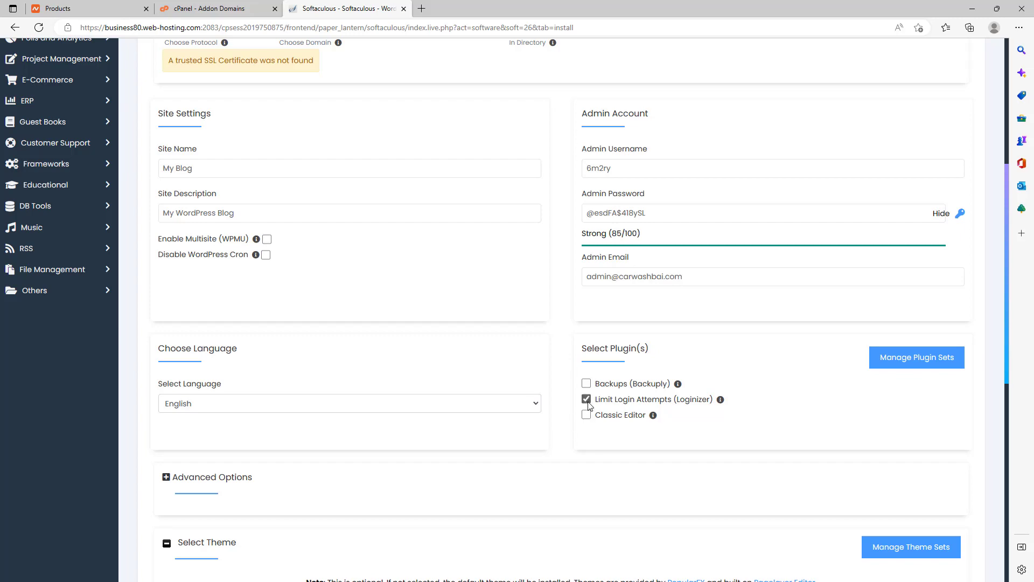
click(586, 399)
scroll(575, 423, down, 9)
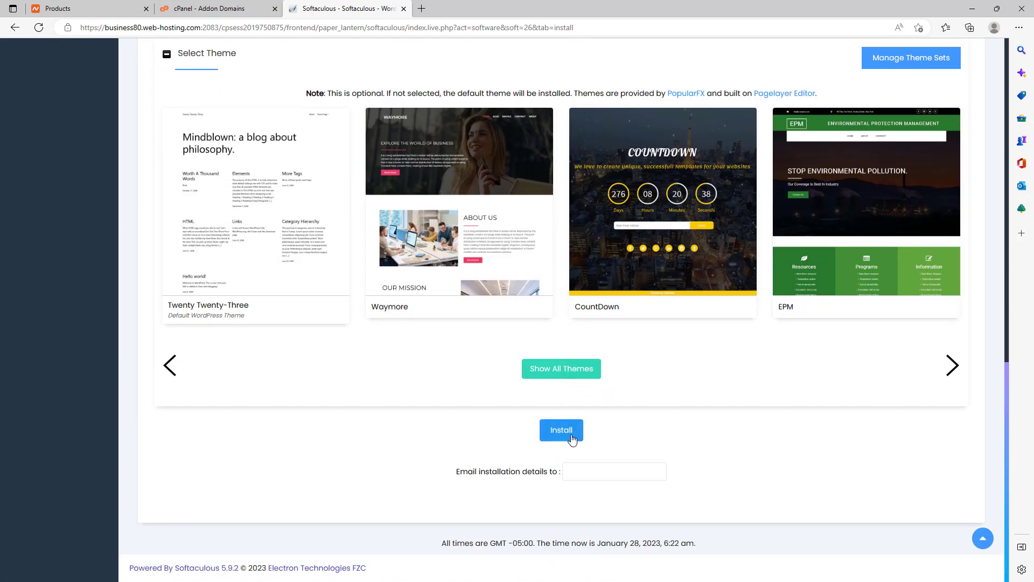
click(562, 431)
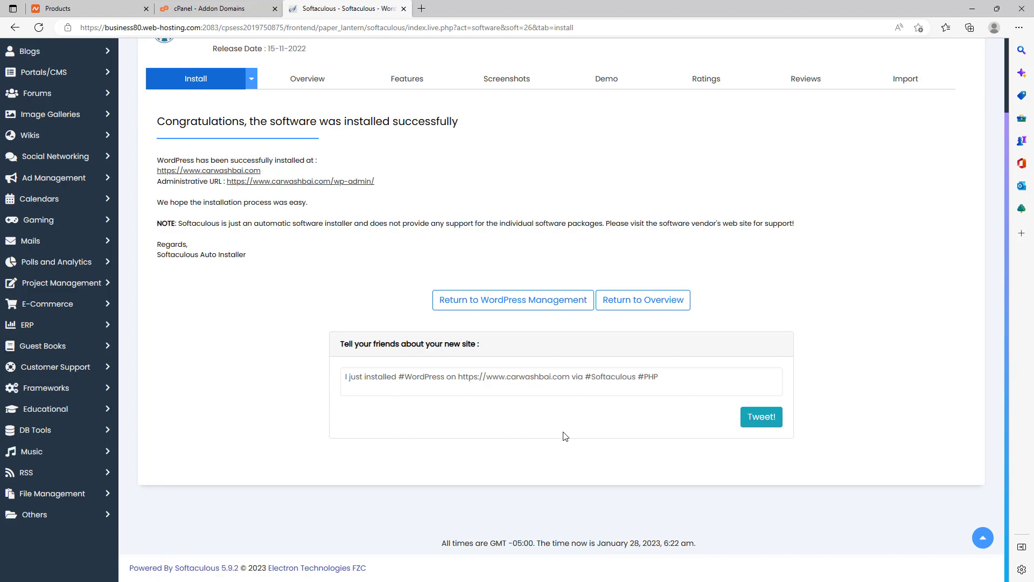
click(222, 170)
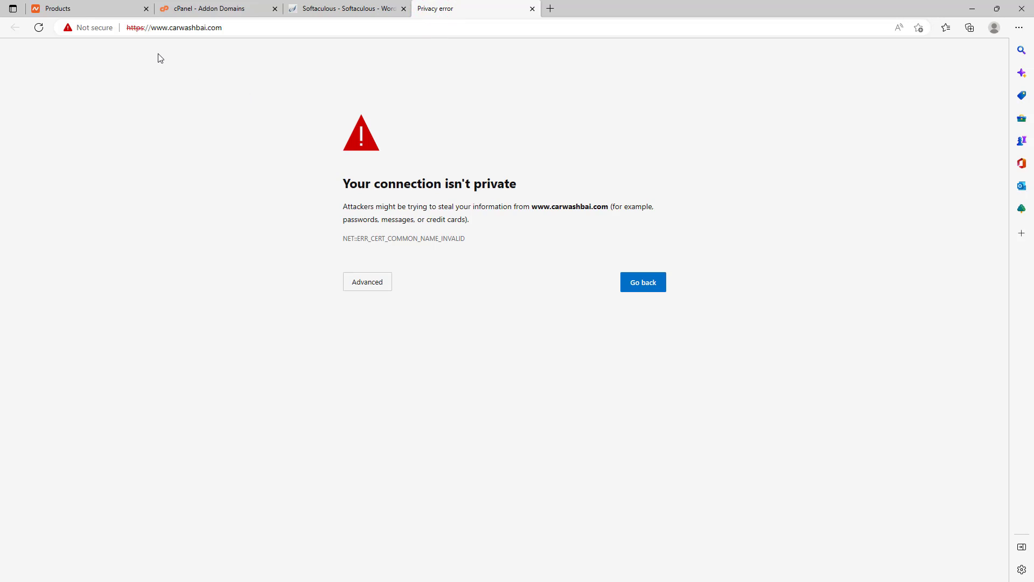
Open cPanel for the Stellar Business hosting in a new tab from the Namecheap products page and go to Namecheap SSL
click(74, 7)
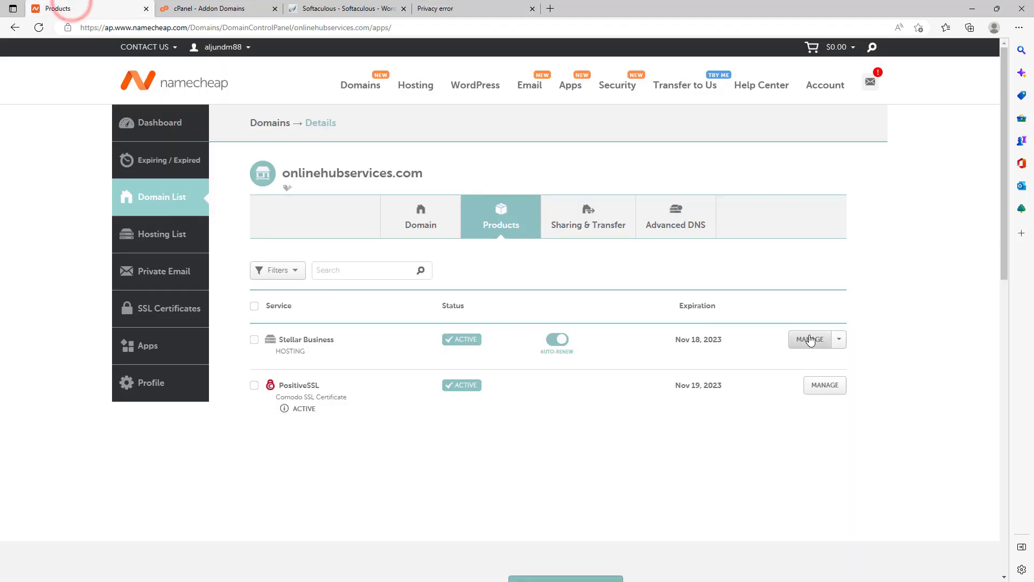
click(839, 340)
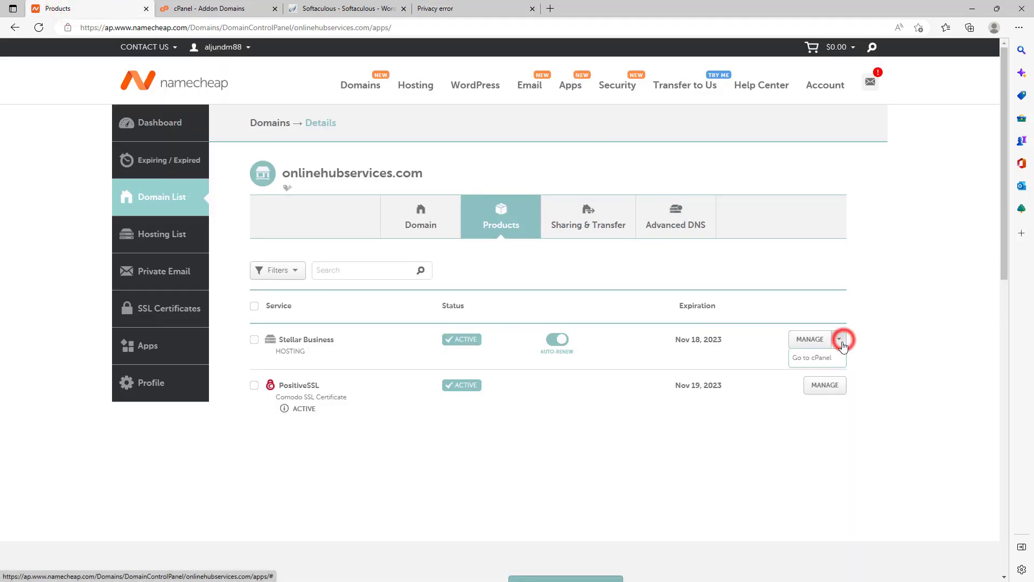
right_click(819, 366)
click(826, 370)
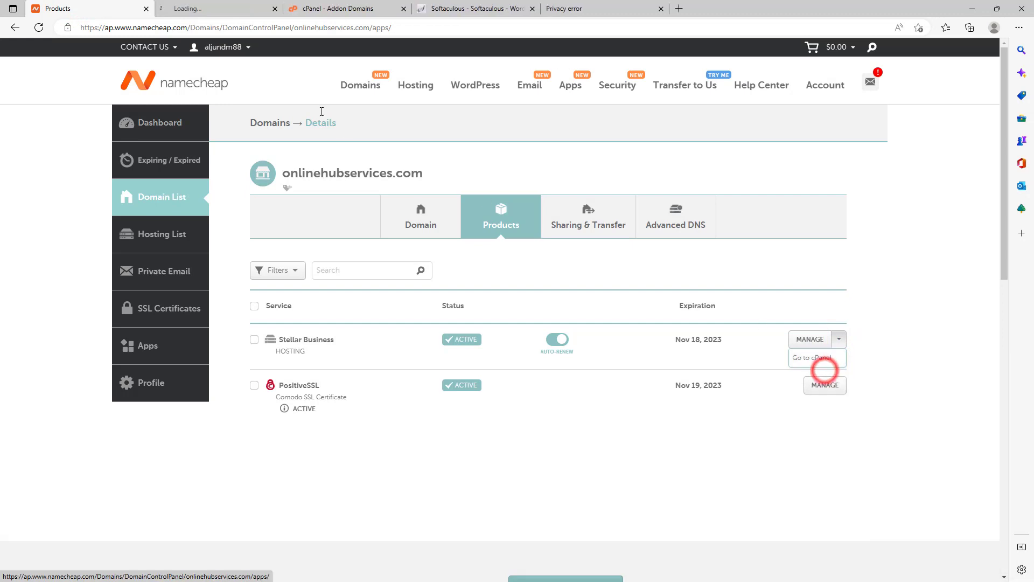
click(204, 9)
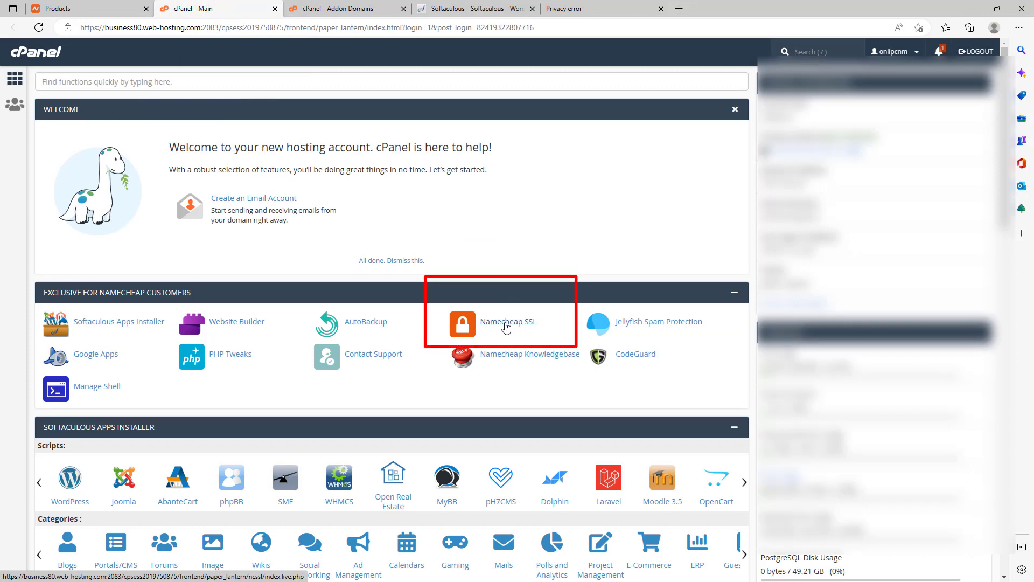
click(506, 323)
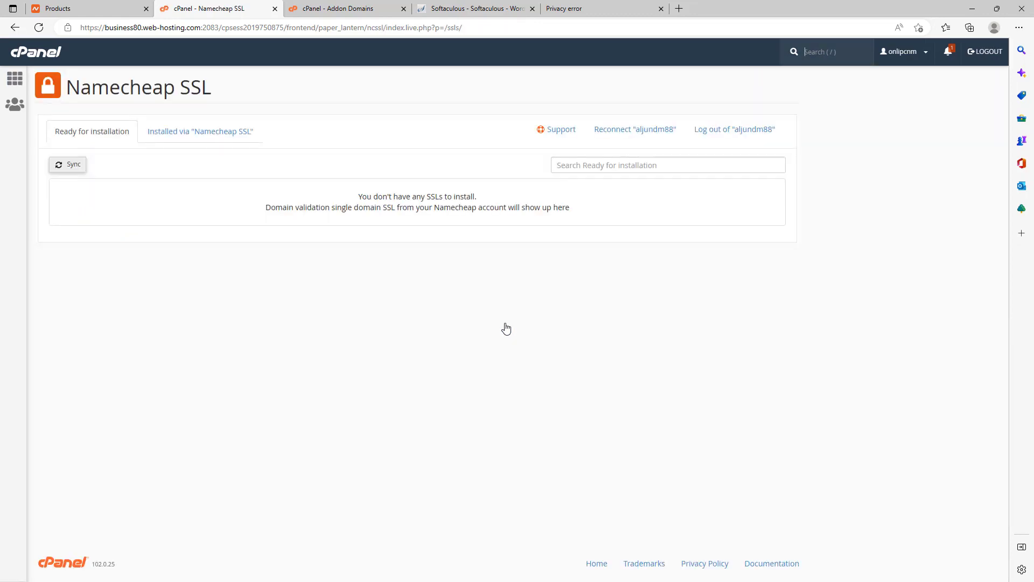
Sync the Namecheap SSL certificates, then sync again in the installed list to update the PositiveSSL for carwashbai.com
click(575, 8)
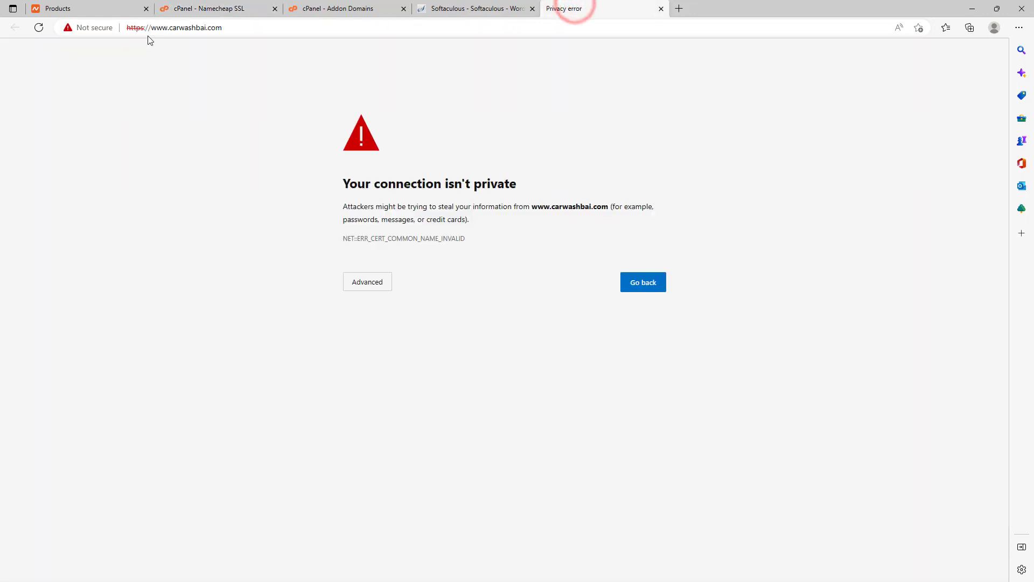
click(195, 9)
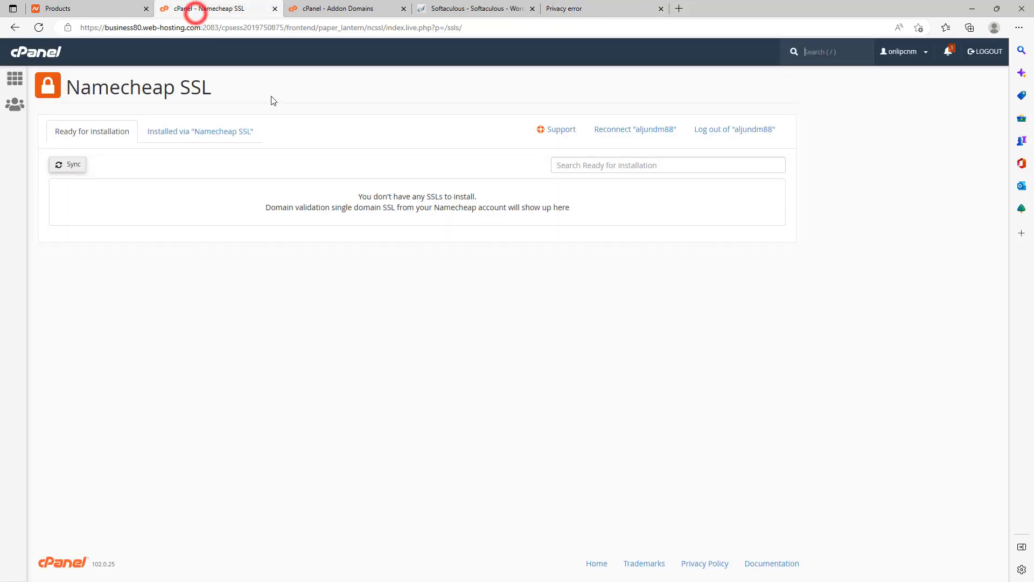
click(75, 171)
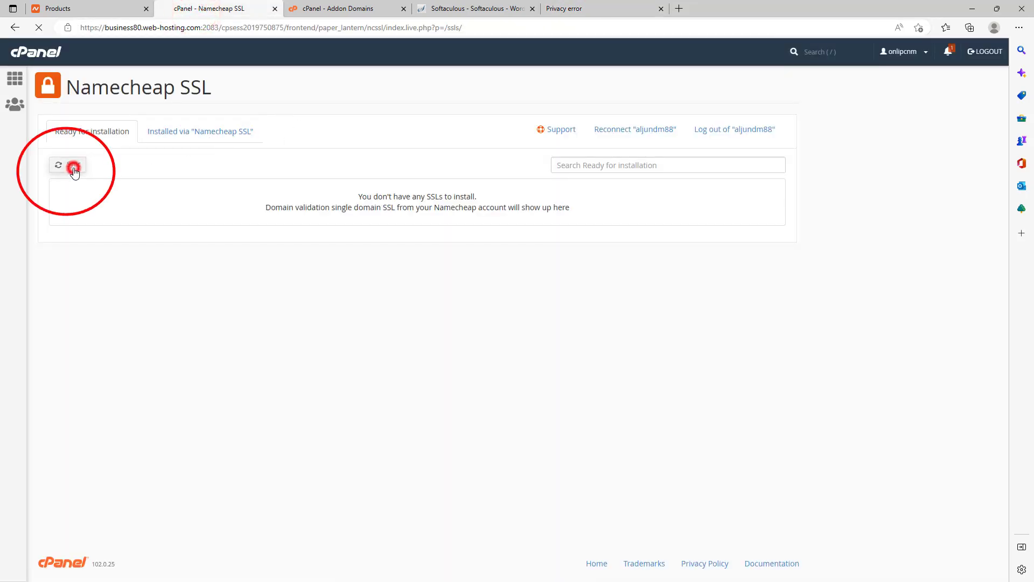
click(193, 136)
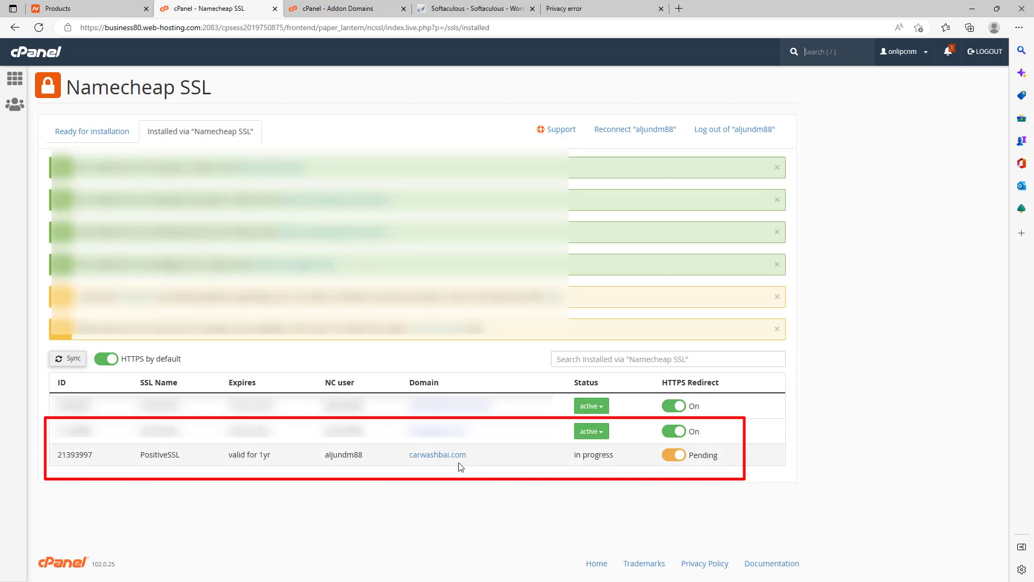
click(68, 363)
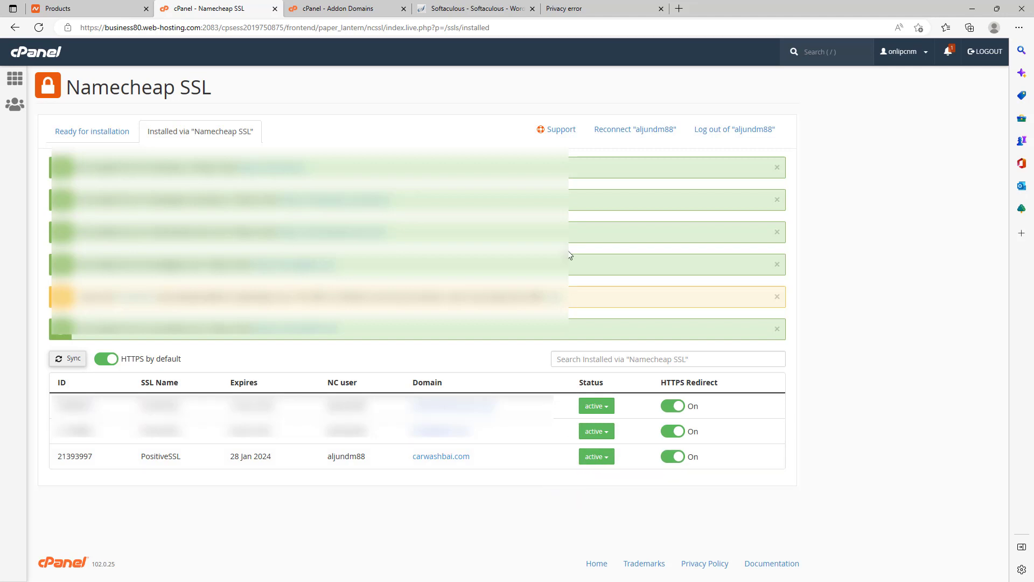
click(560, 8)
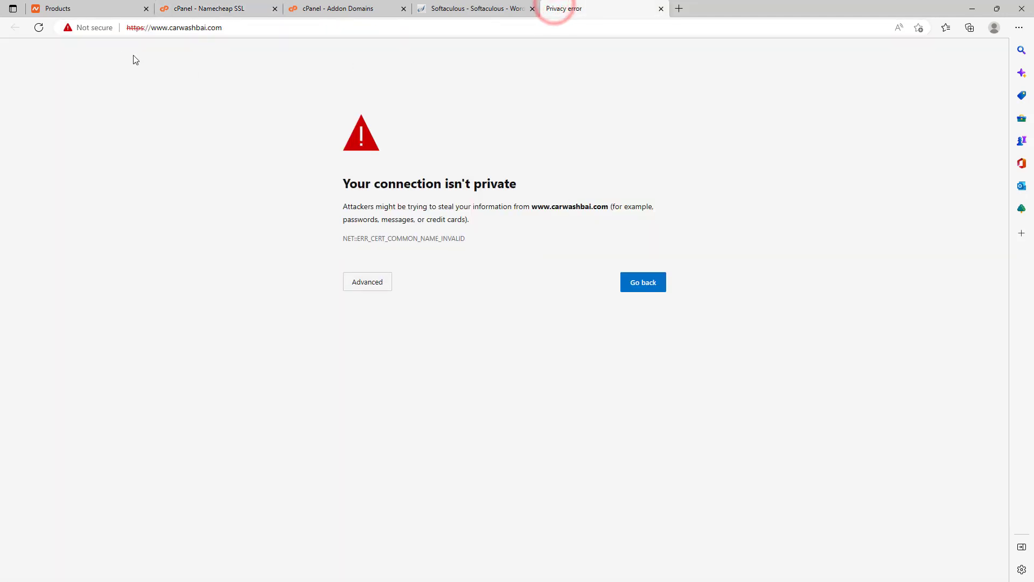
click(41, 29)
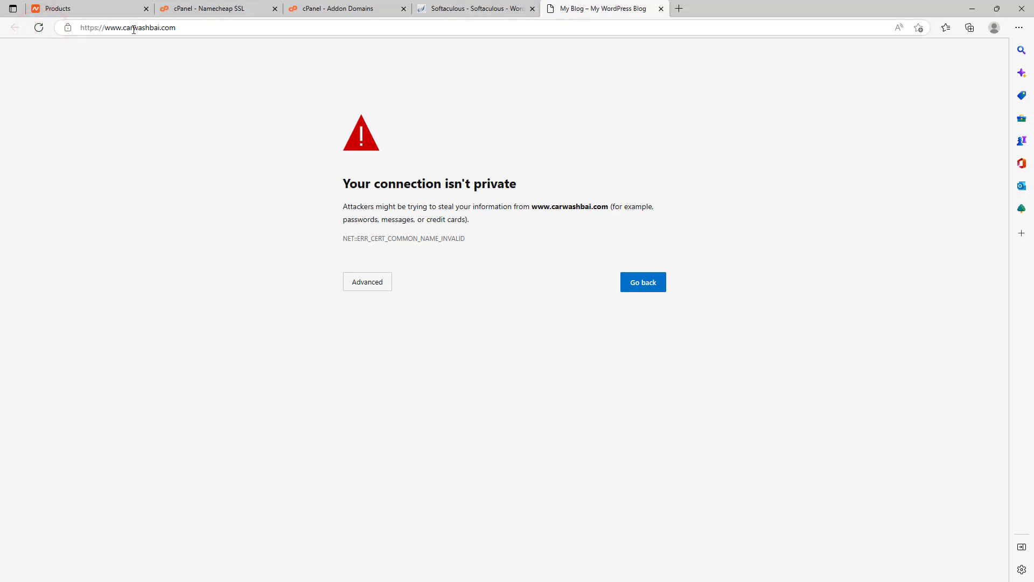
click(252, 30)
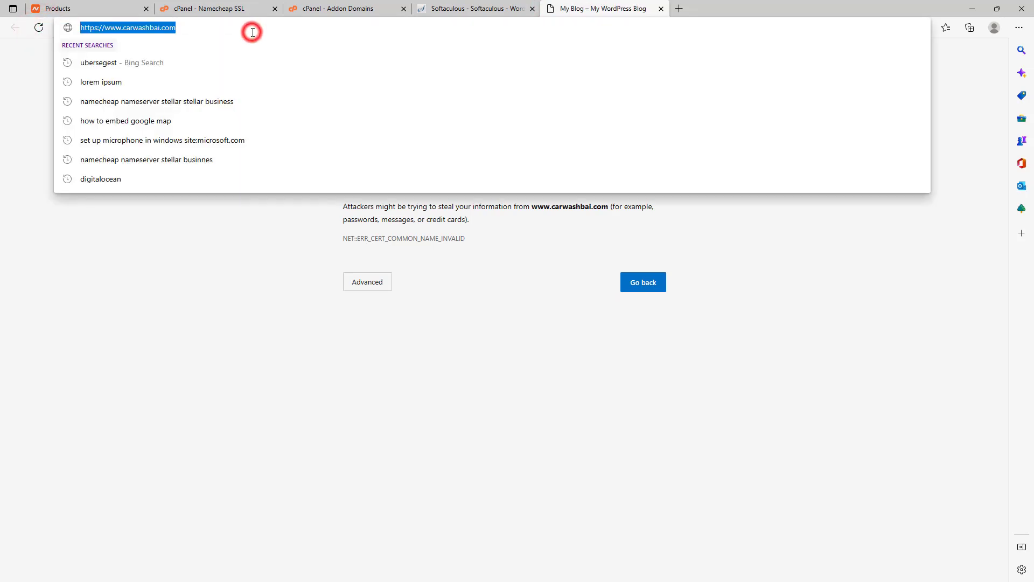
key(Return)
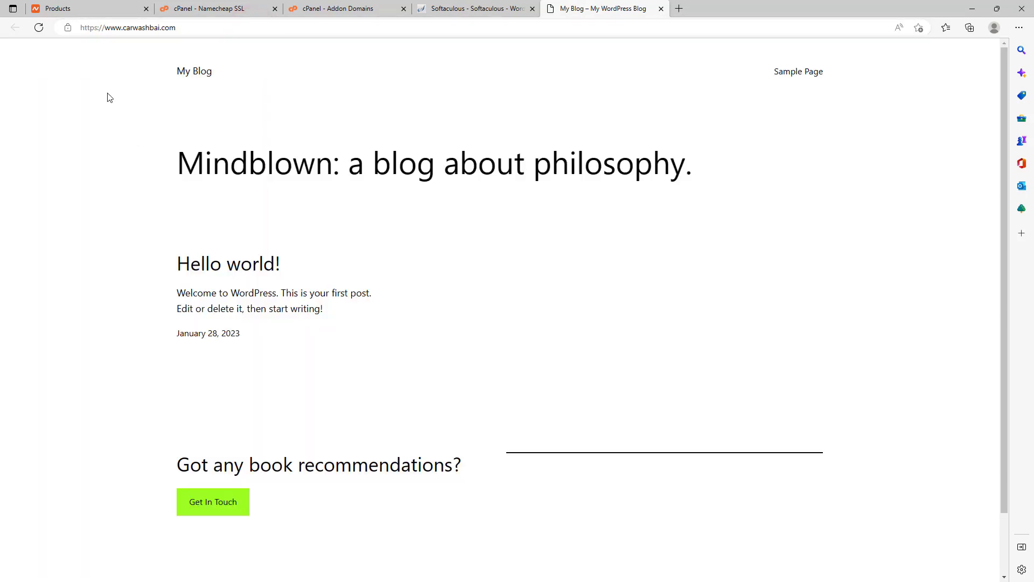